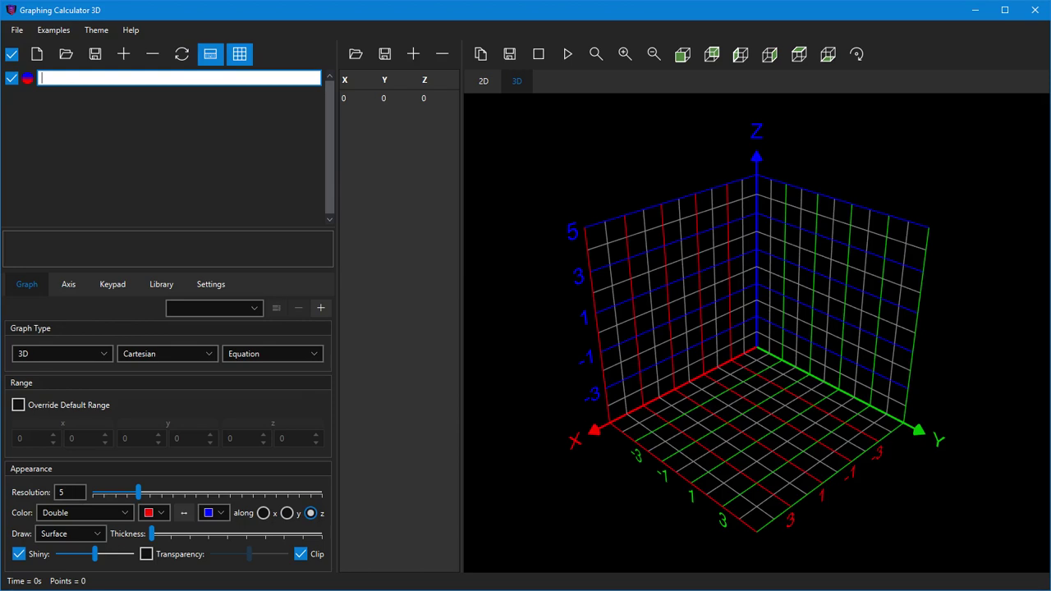
# - Plot the 3D surface z=x^2+y^2-3 from the first equation row and inspect it from another angle
pyautogui.write('=')
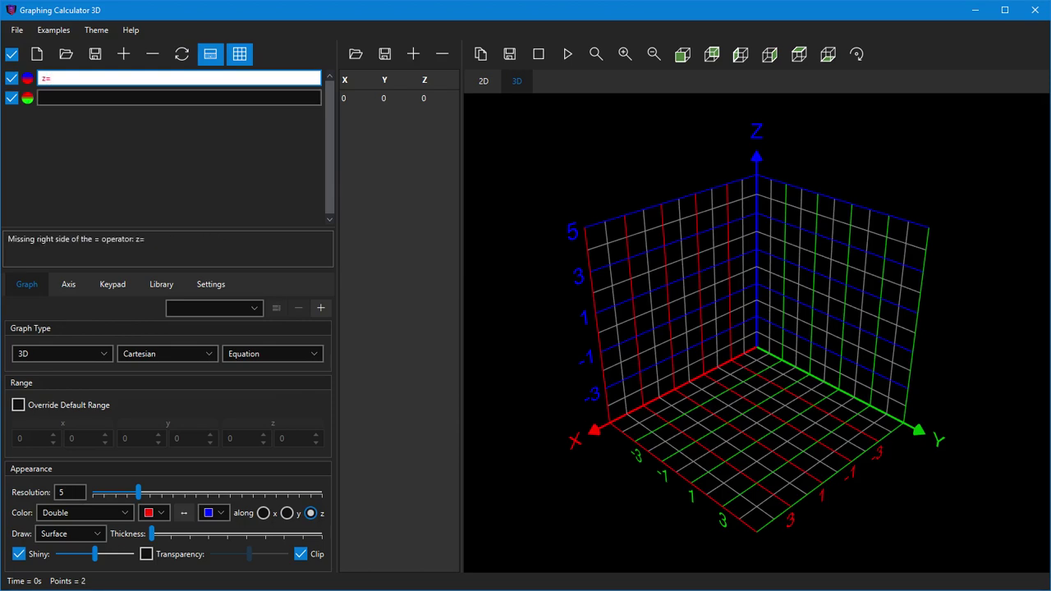
pyautogui.write('x^2')
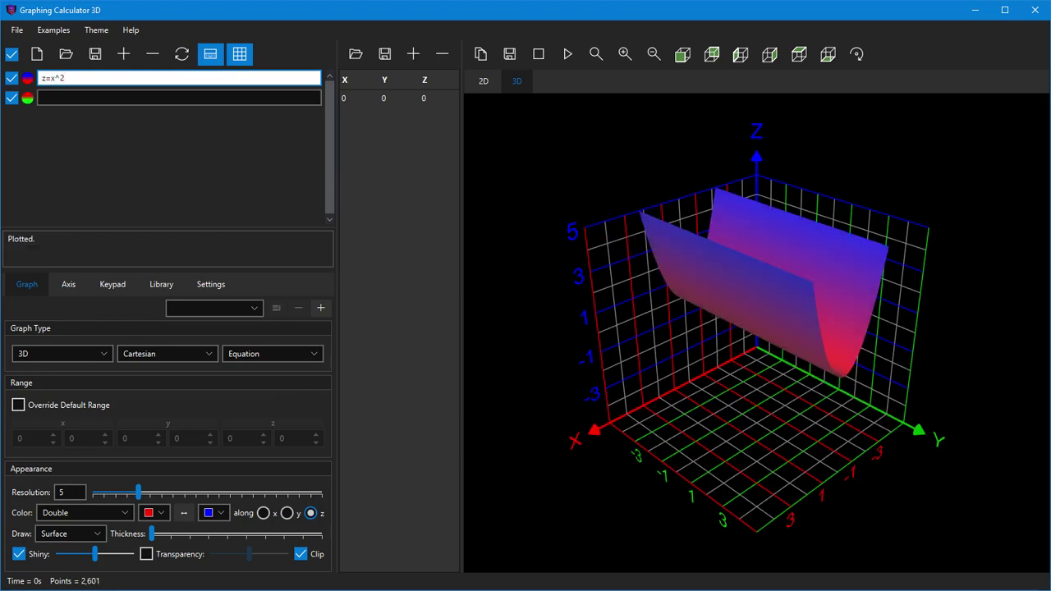
pyautogui.write('+y^')
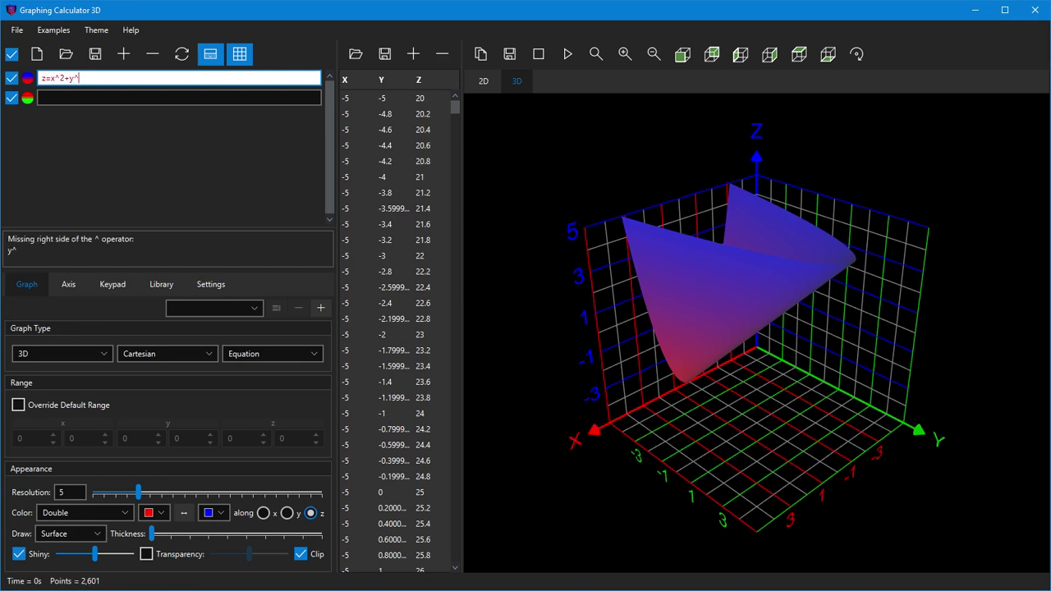
pyautogui.write('2-')
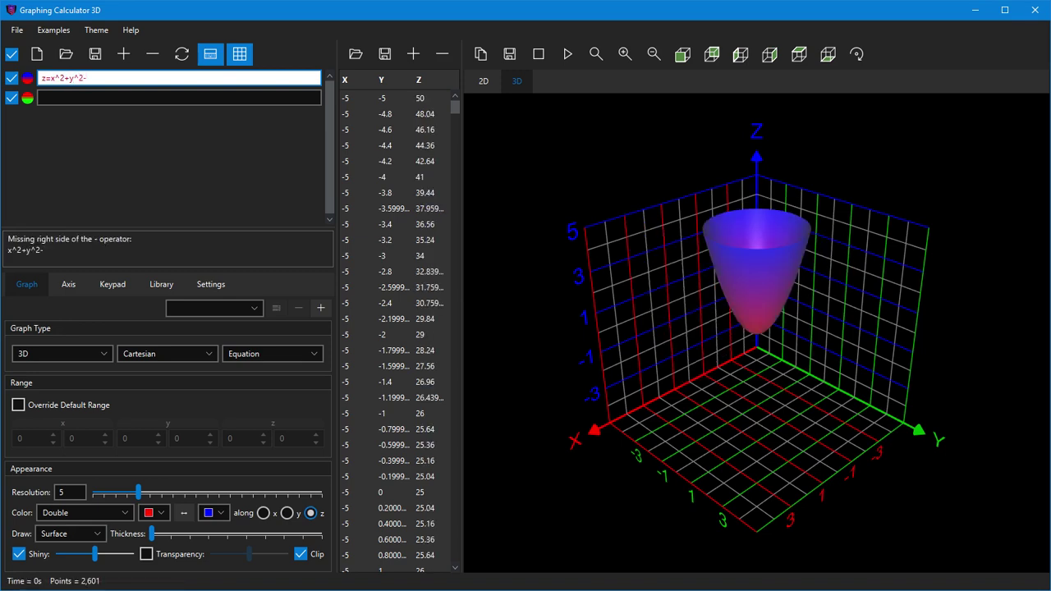
pyautogui.write('3')
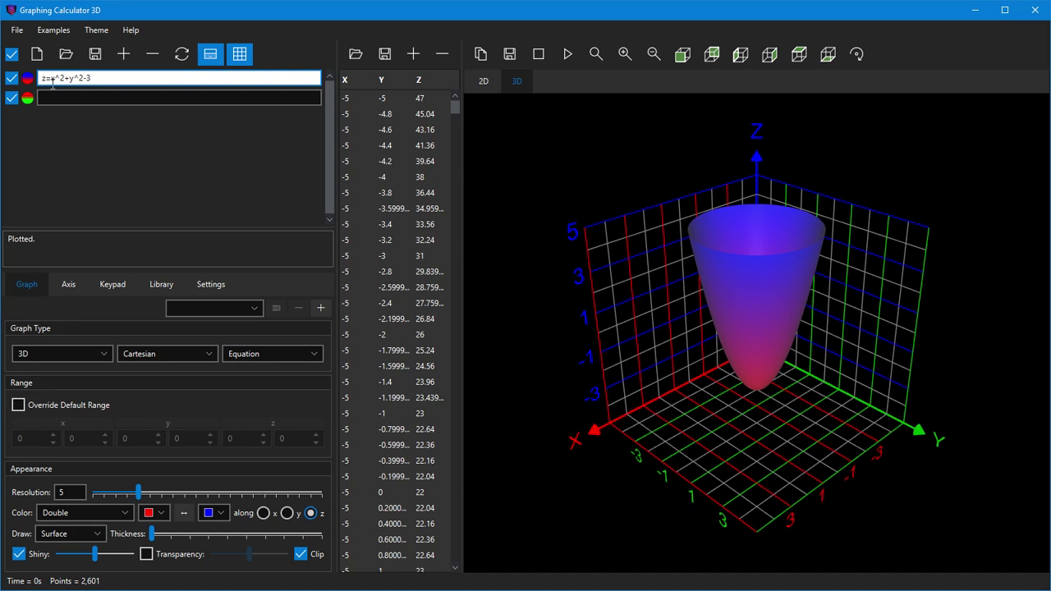
pyautogui.moveTo(932, 403)
pyautogui.mouseDown()
pyautogui.moveTo(863, 435)
pyautogui.moveTo(896, 377)
pyautogui.moveTo(961, 413)
pyautogui.moveTo(961, 403)
pyautogui.moveTo(924, 399)
pyautogui.mouseUp()
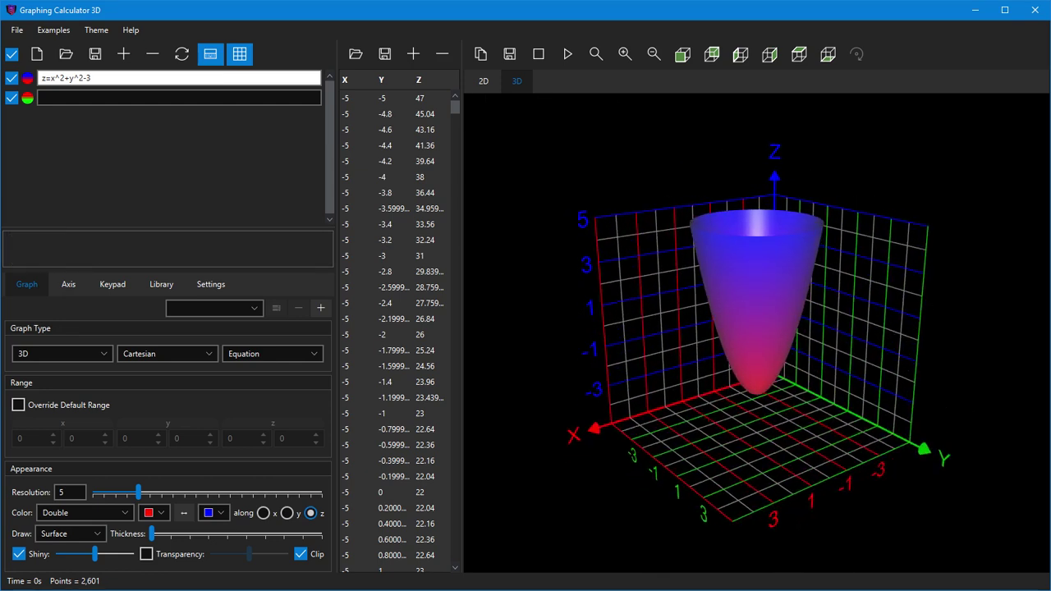
# - Start a new document and plot the 3D surface z=sin(x)+sin(y)
pyautogui.hotkey('ctrl', 'n')
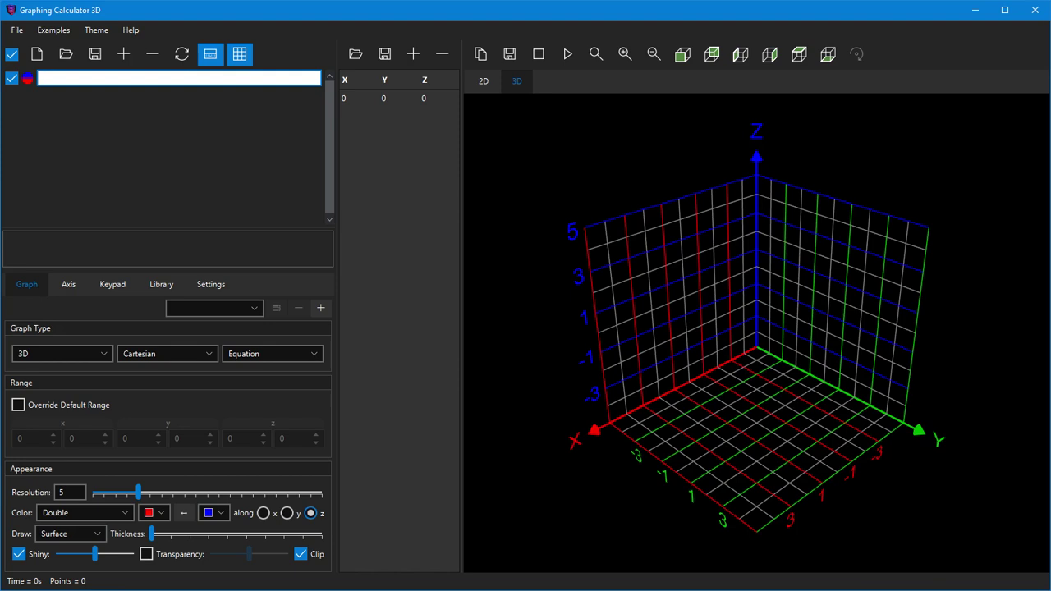
pyautogui.write('z=sin(x)')
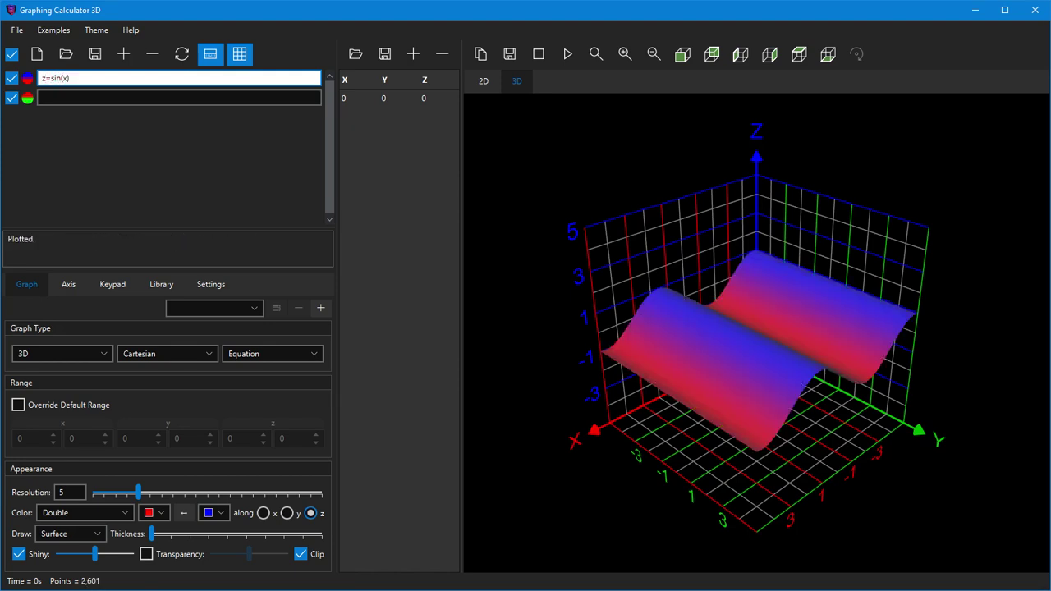
pyautogui.write('+sin')
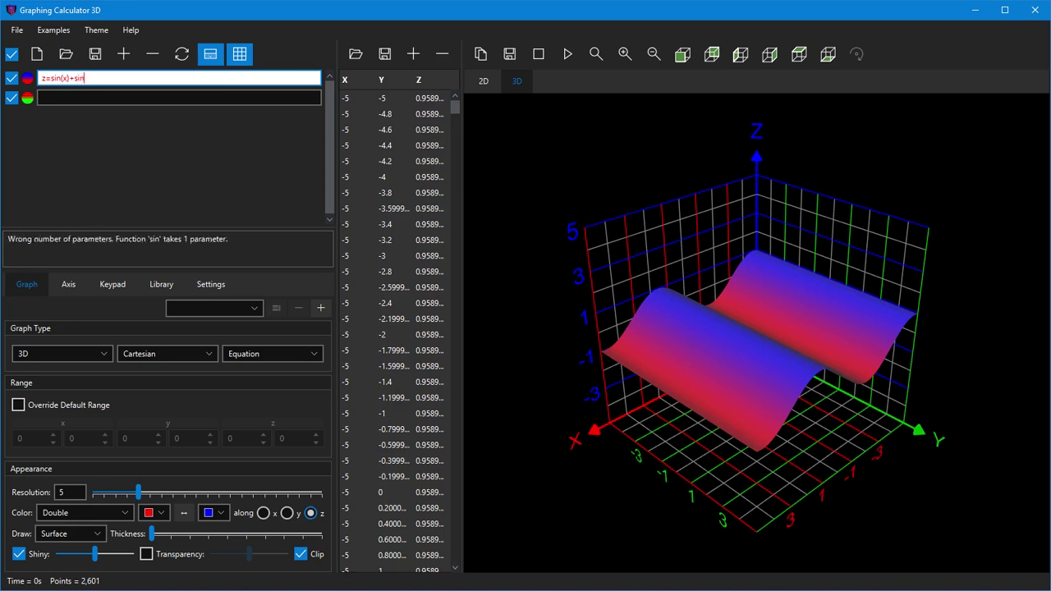
pyautogui.write('(y)')
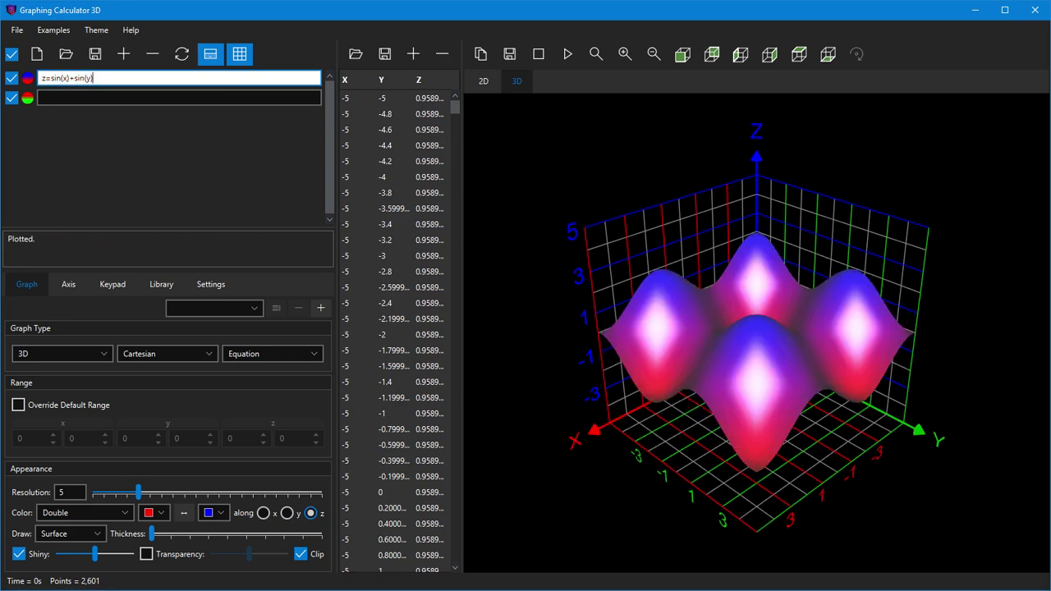
pyautogui.moveTo(993, 325)
pyautogui.mouseDown()
pyautogui.moveTo(938, 352)
pyautogui.moveTo(990, 309)
pyautogui.moveTo(1034, 312)
pyautogui.moveTo(990, 321)
pyautogui.mouseUp()
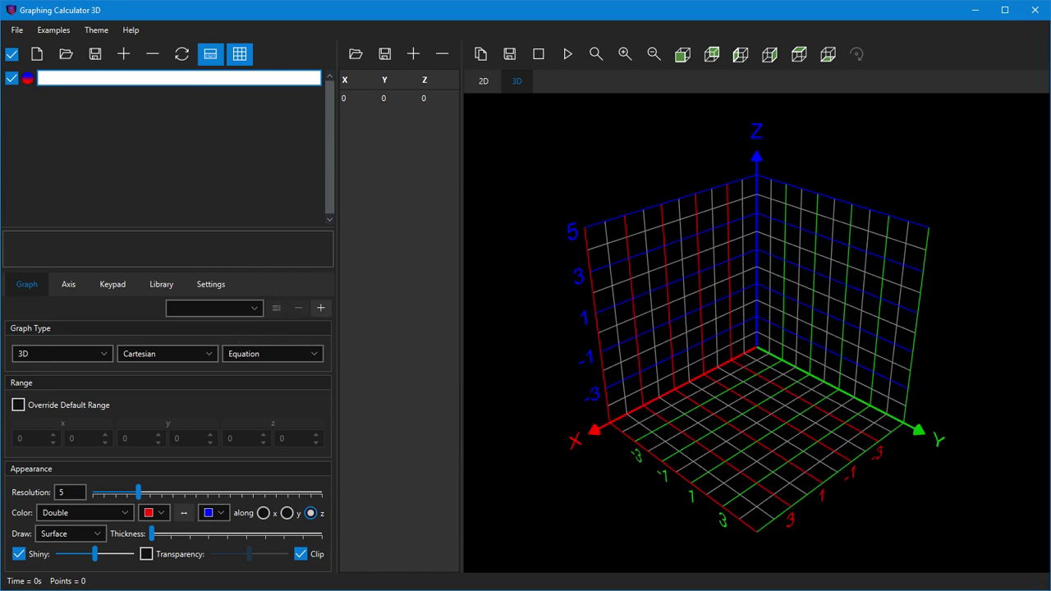
# - Plot the 3D inequality z<sin(x) in the empty equation row and inspect its shaded region
pyautogui.write('z<')
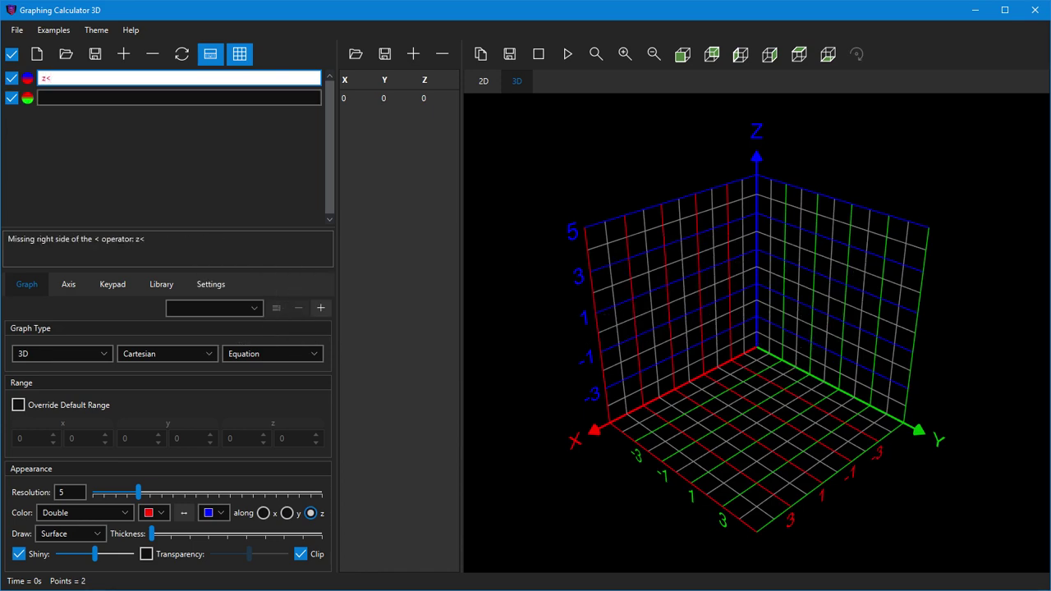
pyautogui.write('sin(x)')
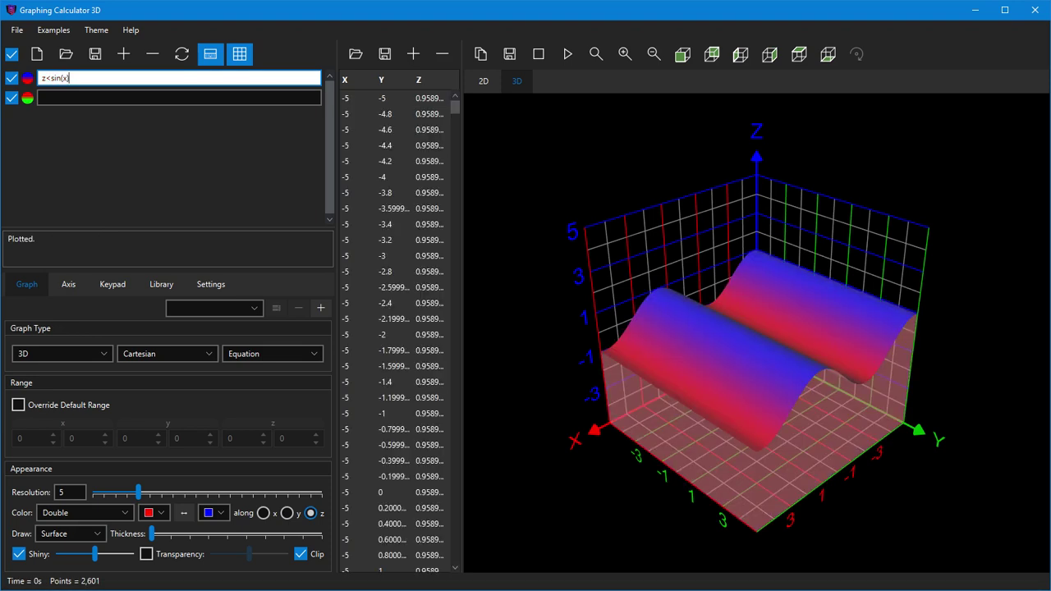
pyautogui.moveTo(1043, 300)
pyautogui.mouseDown()
pyautogui.moveTo(944, 303)
pyautogui.moveTo(963, 284)
pyautogui.moveTo(1018, 275)
pyautogui.moveTo(1032, 251)
pyautogui.moveTo(988, 297)
pyautogui.moveTo(972, 298)
pyautogui.moveTo(1026, 300)
pyautogui.mouseUp()
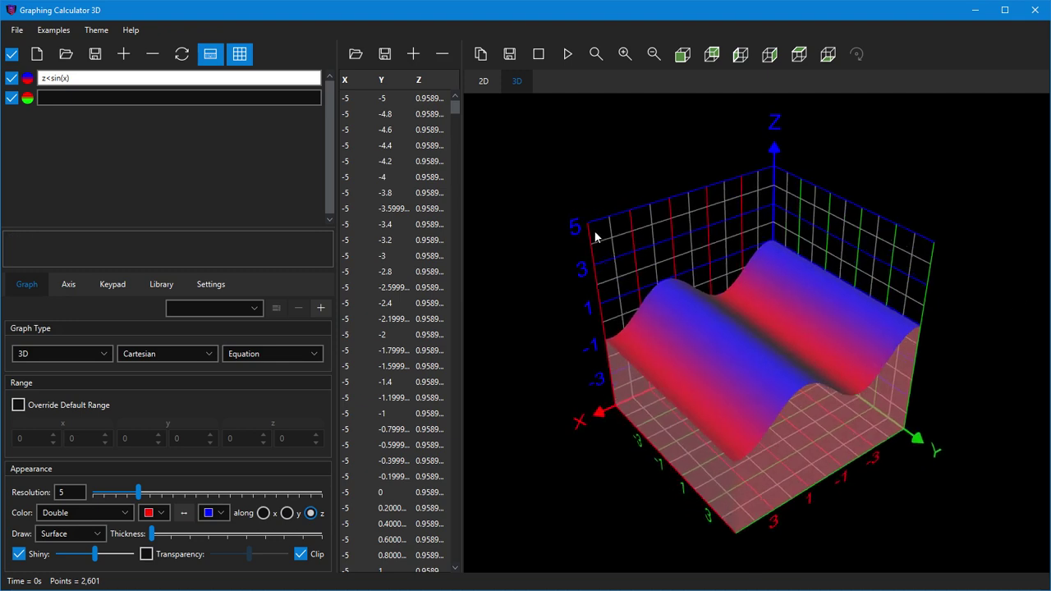
# - Override the default range of the z<sin(x) plot and set its x range from -4 to 5
pyautogui.click(18, 406)
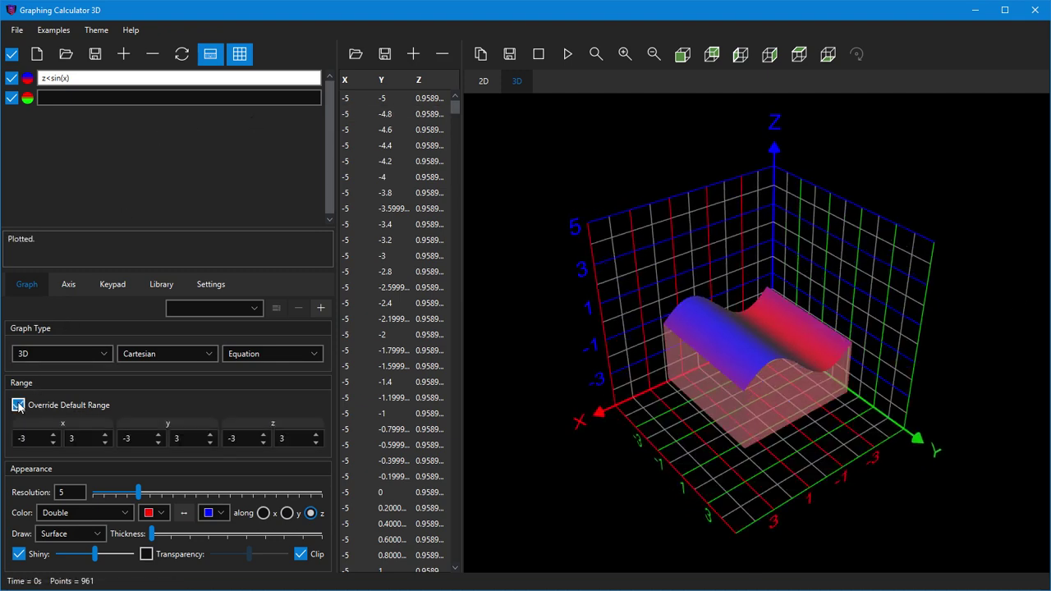
pyautogui.click(54, 442)
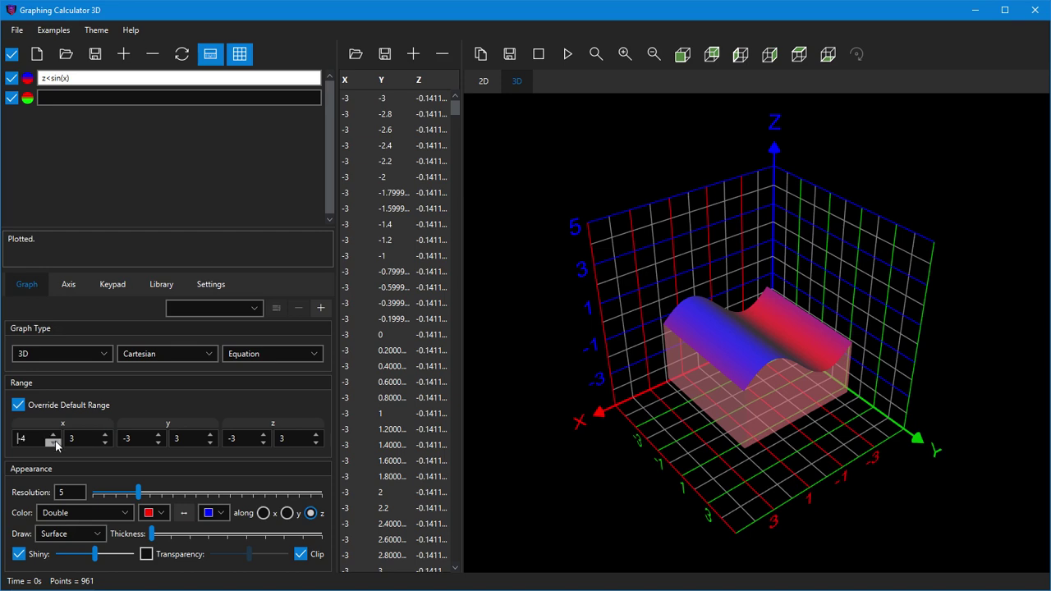
pyautogui.click(106, 434)
pyautogui.click(106, 435)
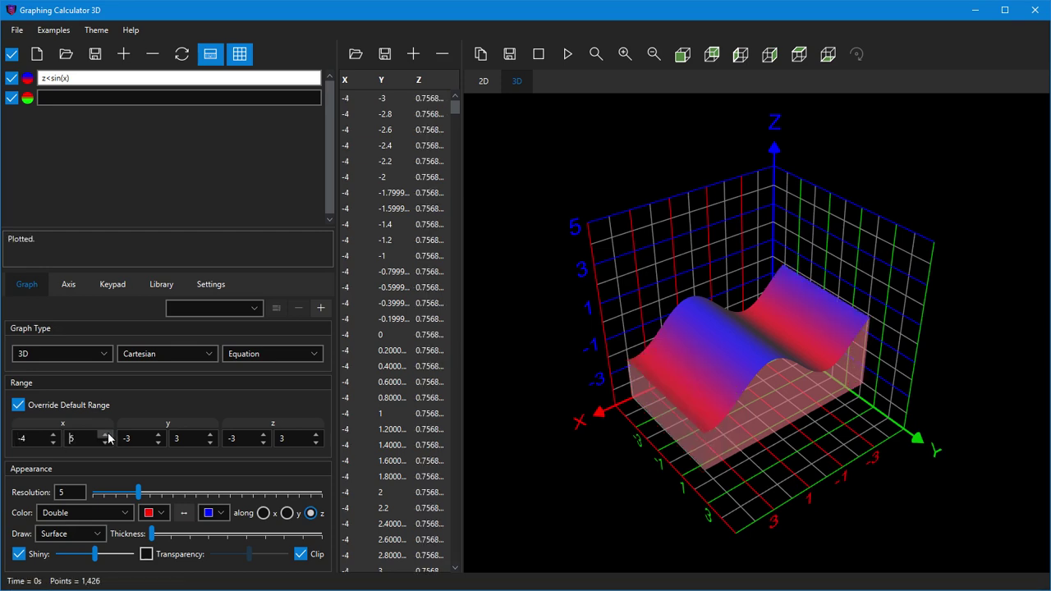
pyautogui.moveTo(532, 371)
pyautogui.mouseDown()
pyautogui.moveTo(523, 384)
pyautogui.moveTo(487, 344)
pyautogui.moveTo(547, 374)
pyautogui.moveTo(594, 345)
pyautogui.moveTo(531, 378)
pyautogui.moveTo(527, 405)
pyautogui.moveTo(514, 362)
pyautogui.mouseUp()
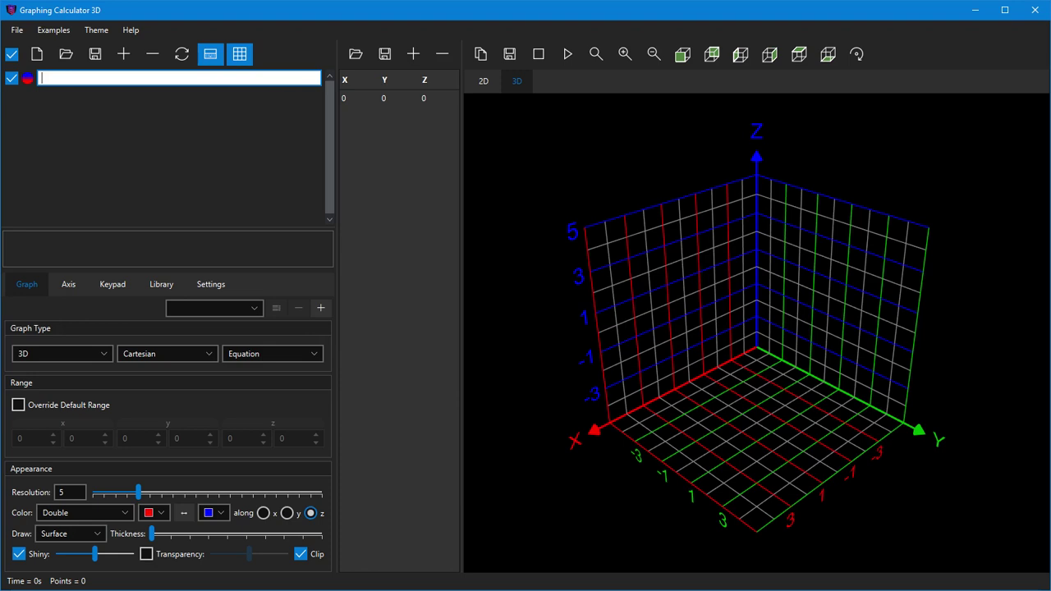
# - Plot a sphere with the implicit equation x^2+y^2+z^2=3^2 in the empty equation row
pyautogui.write('x^2')
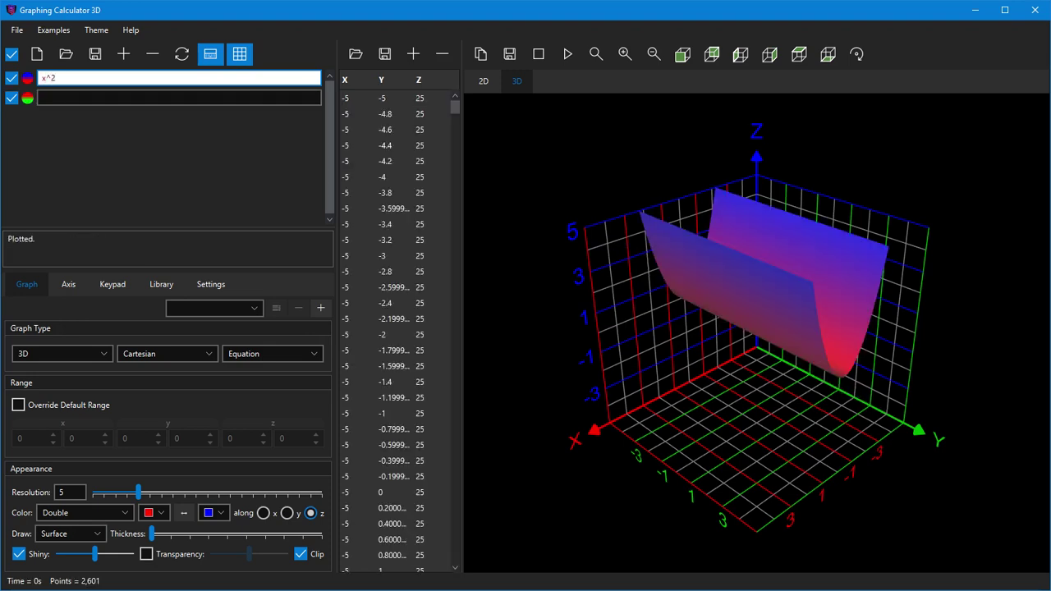
pyautogui.write('+y^')
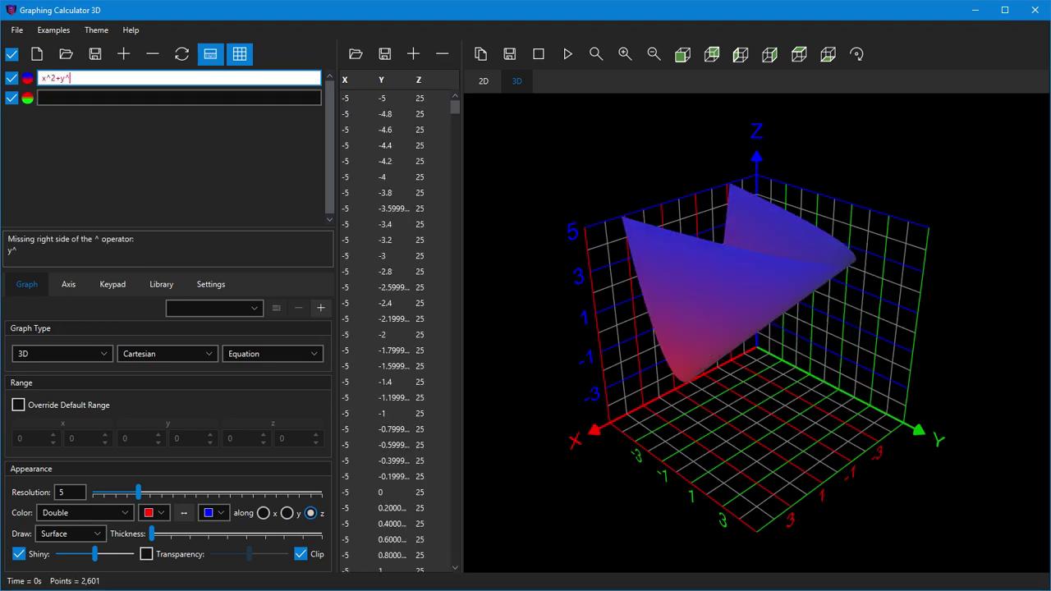
pyautogui.write('2+')
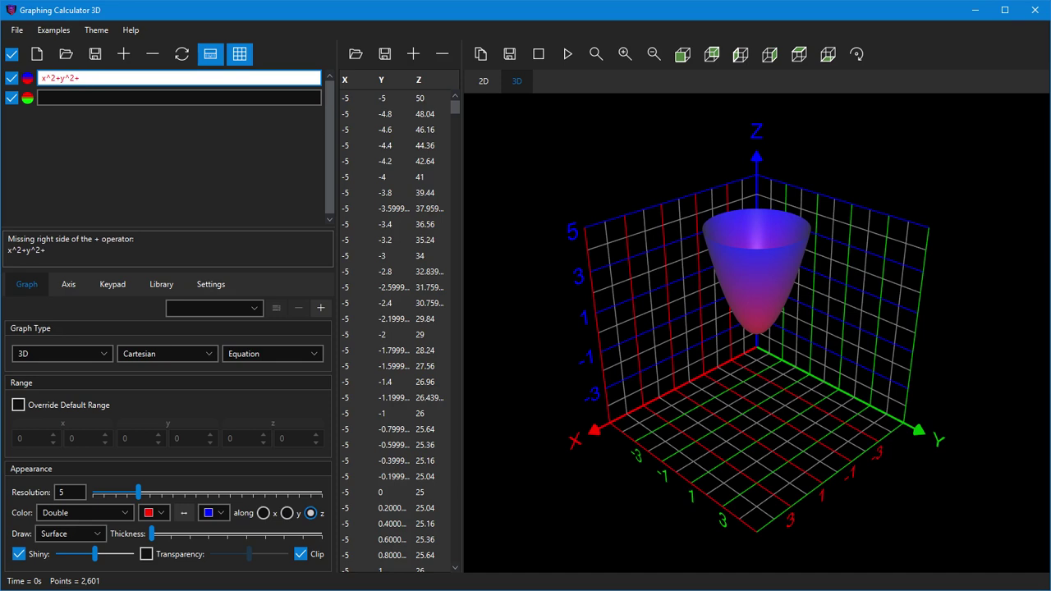
pyautogui.write('z^2')
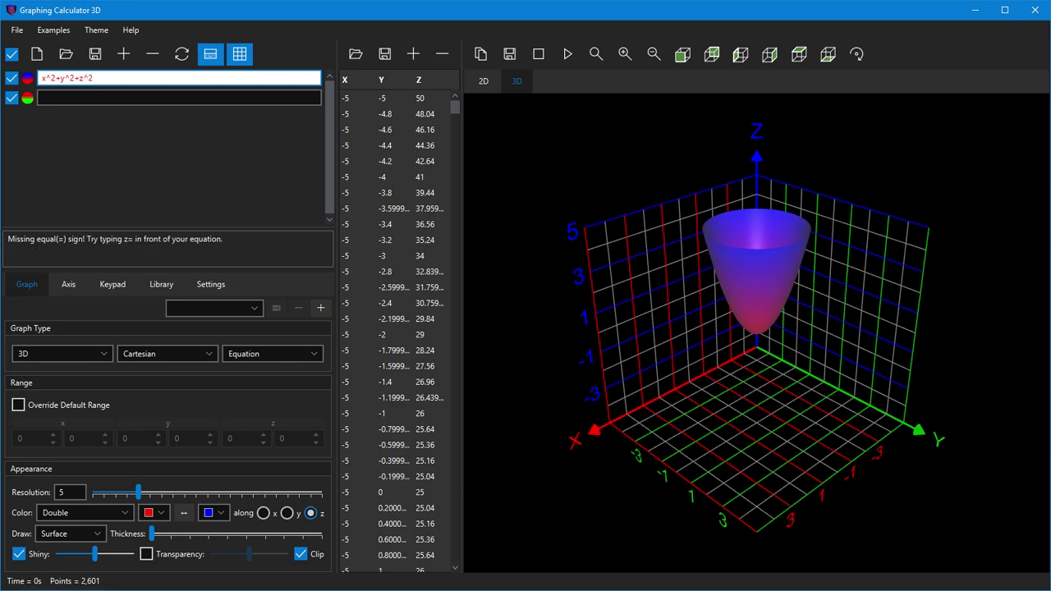
pyautogui.write('=')
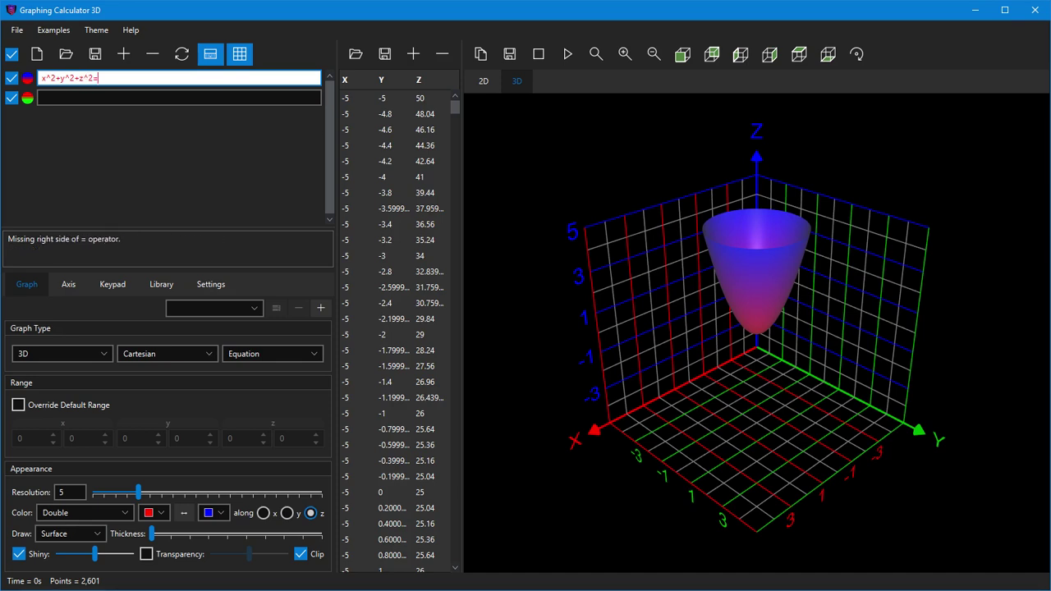
pyautogui.write('3^2')
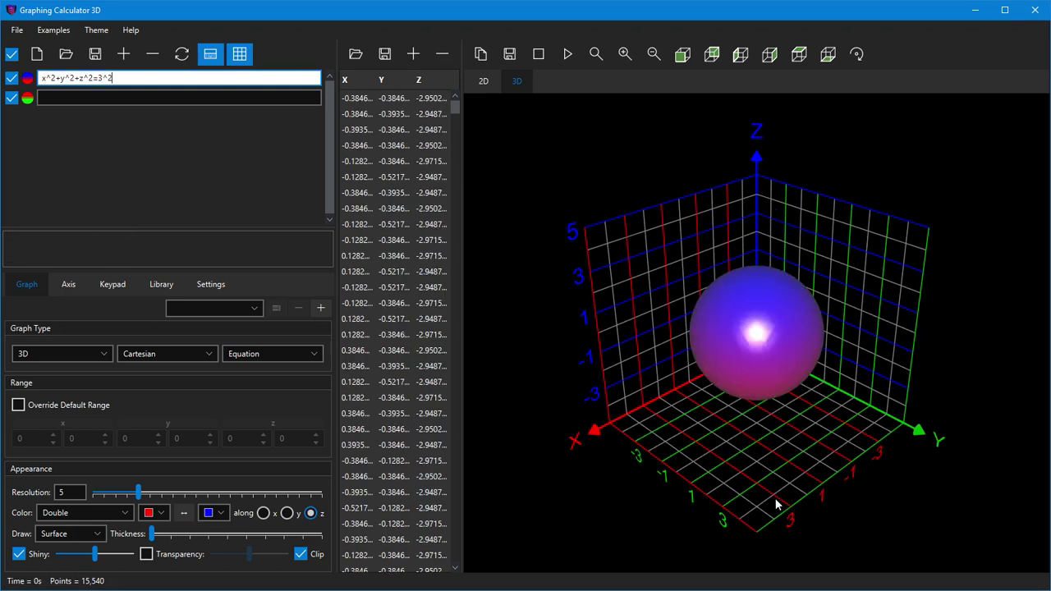
pyautogui.moveTo(877, 504)
pyautogui.mouseDown()
pyautogui.moveTo(818, 504)
pyautogui.moveTo(791, 486)
pyautogui.moveTo(872, 500)
pyautogui.mouseUp()
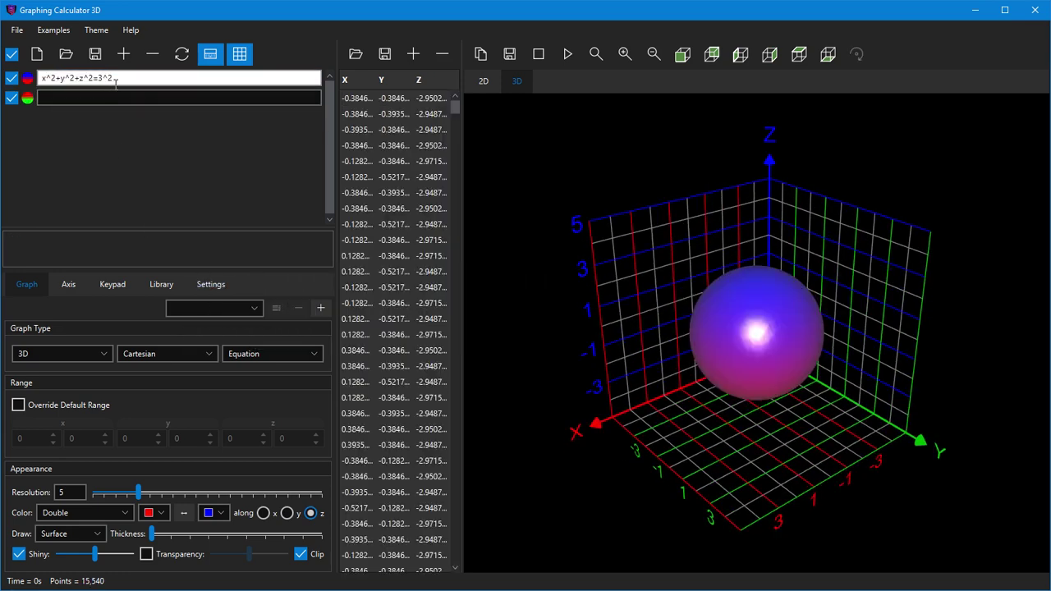
# - Add two variable rows above the sphere equation, defining a=1 and b=2
pyautogui.click(123, 58)
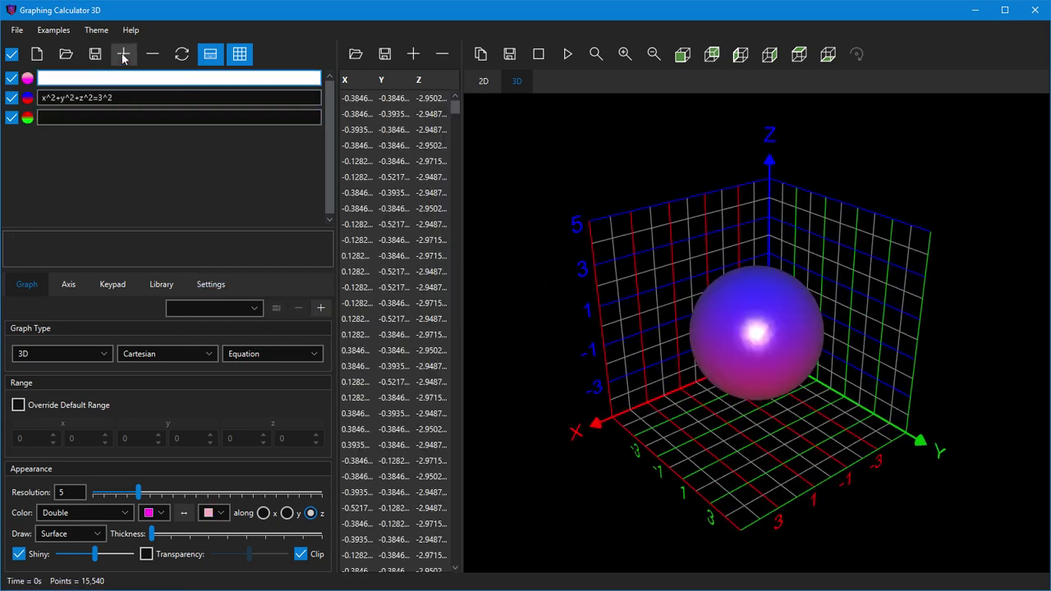
pyautogui.write('a=1')
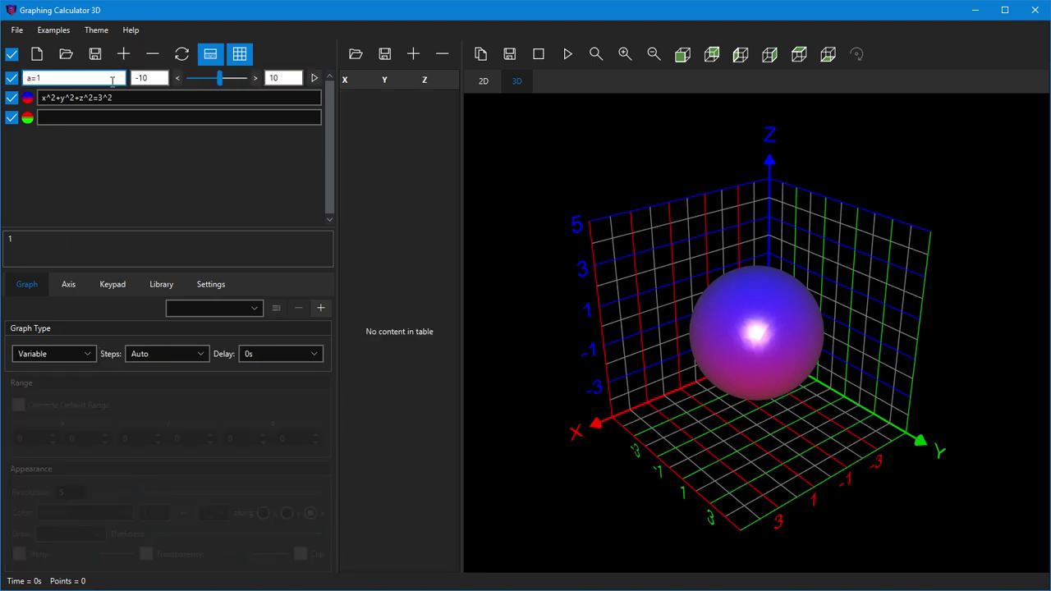
pyautogui.click(113, 97)
pyautogui.click(123, 53)
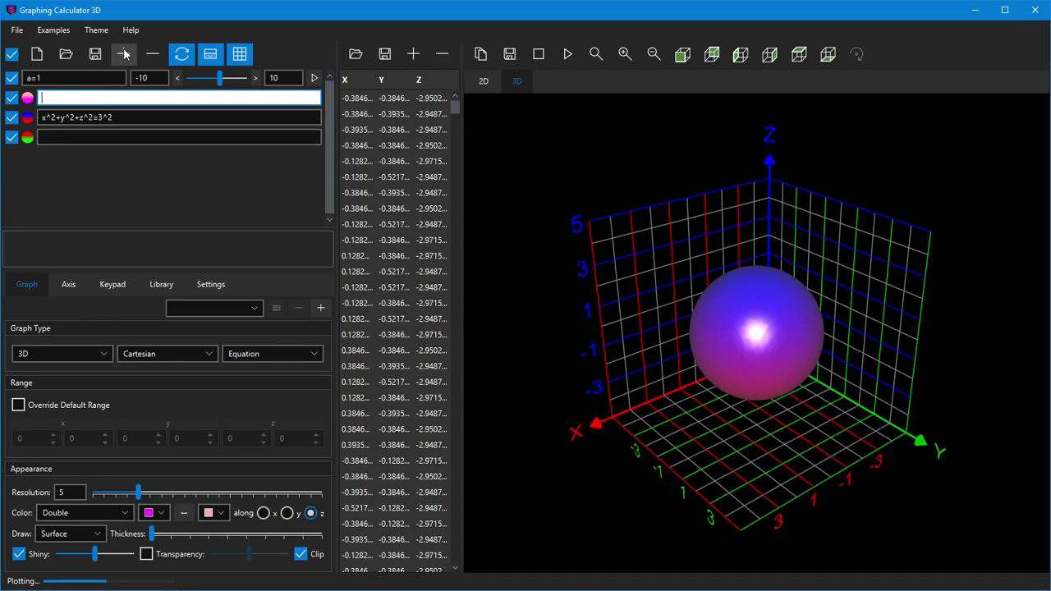
pyautogui.write('b')
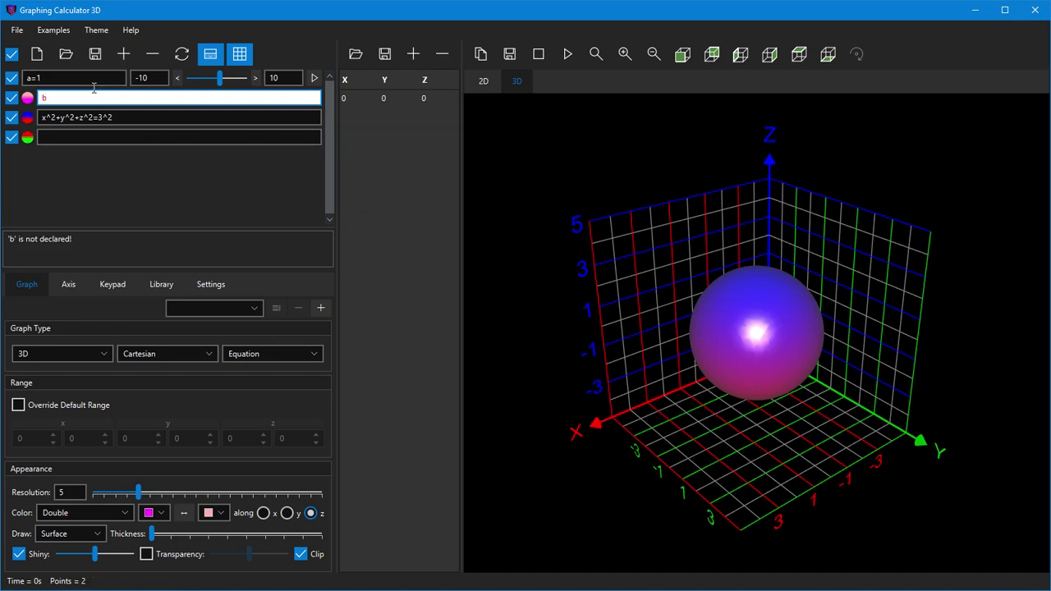
pyautogui.write('=')
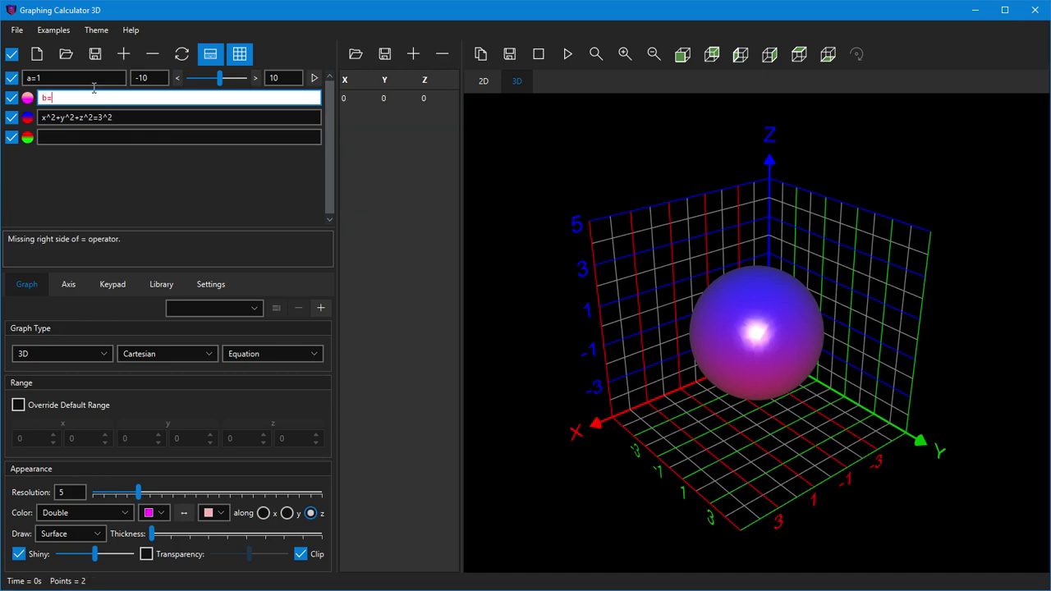
pyautogui.write('2')
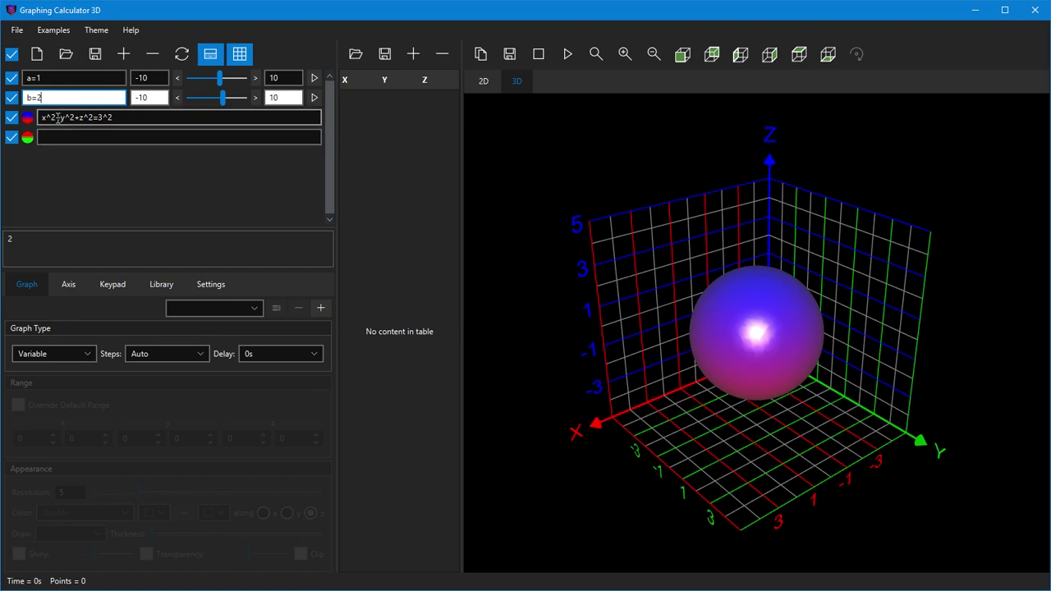
# - Multiply the x^2 term by a and the y^2 term by b, making the equation x^2*a+y^2*b+z^2=3^2
pyautogui.click(57, 118)
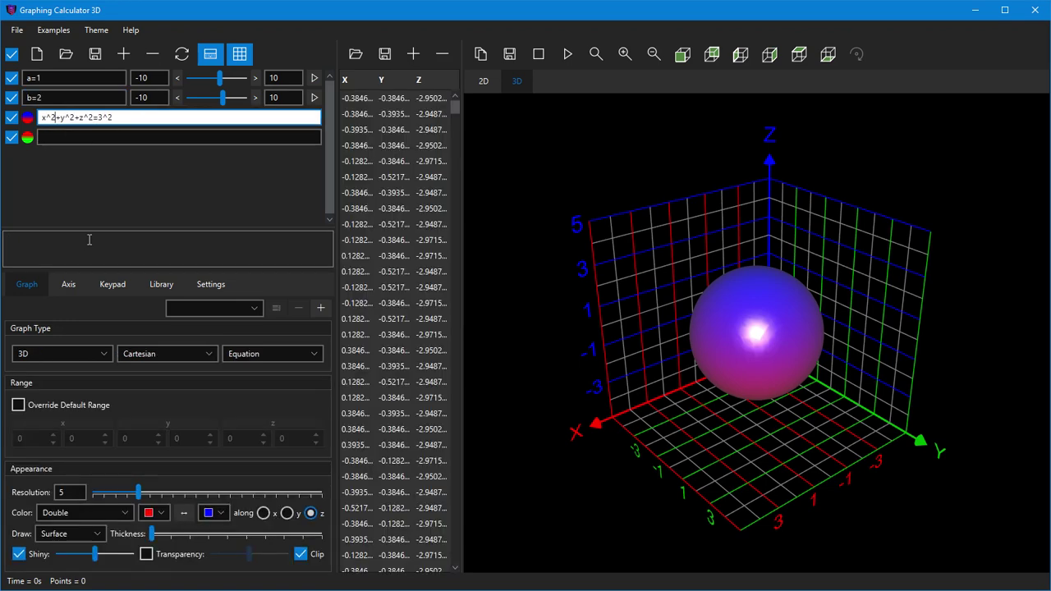
pyautogui.write('*a')
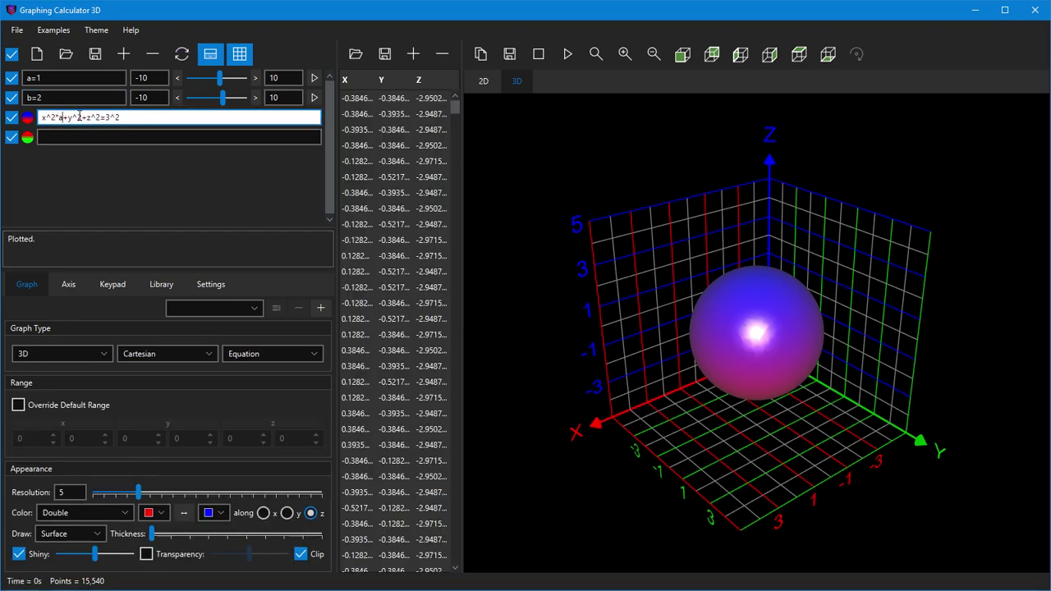
pyautogui.click(83, 116)
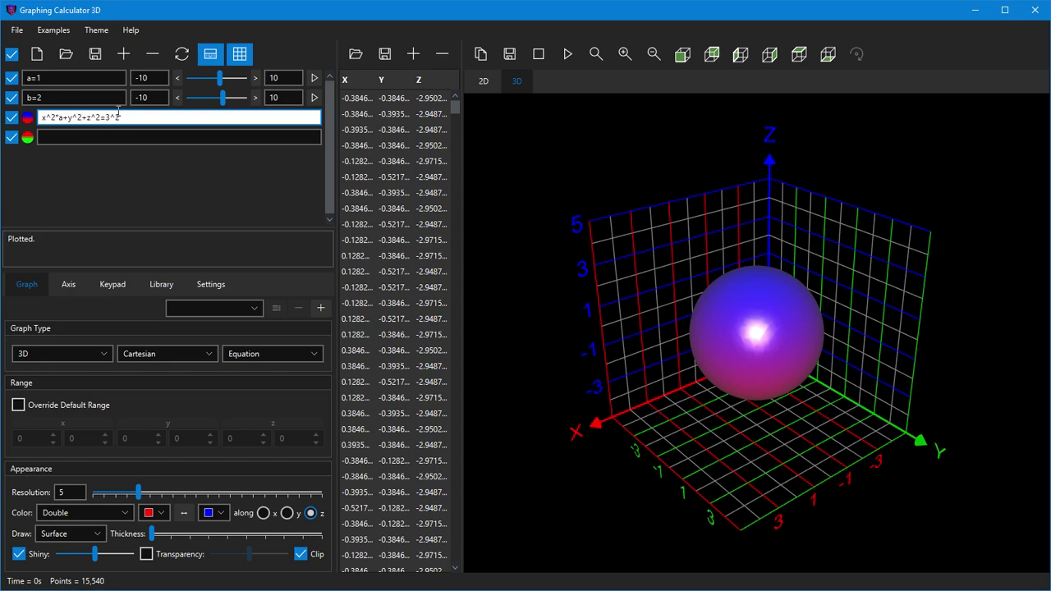
pyautogui.write('*b')
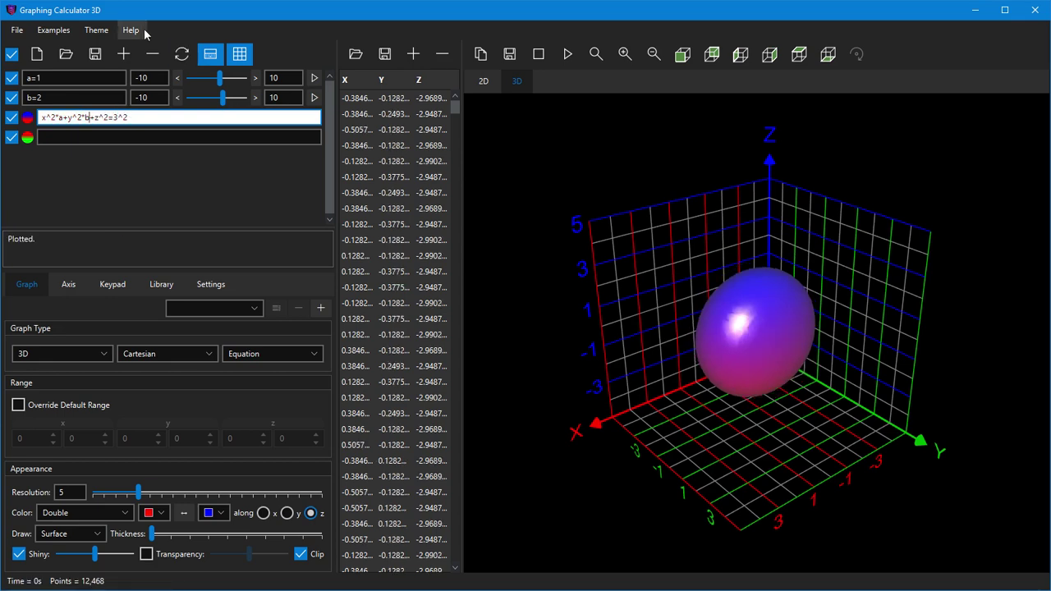
# - Change a to about 8.56 and b to about 1.16, and play and stop the animation of b and of a
pyautogui.moveTo(220, 79)
pyautogui.mouseDown()
pyautogui.moveTo(200, 82)
pyautogui.moveTo(242, 78)
pyautogui.moveTo(214, 98)
pyautogui.moveTo(236, 101)
pyautogui.moveTo(219, 98)
pyautogui.mouseUp()
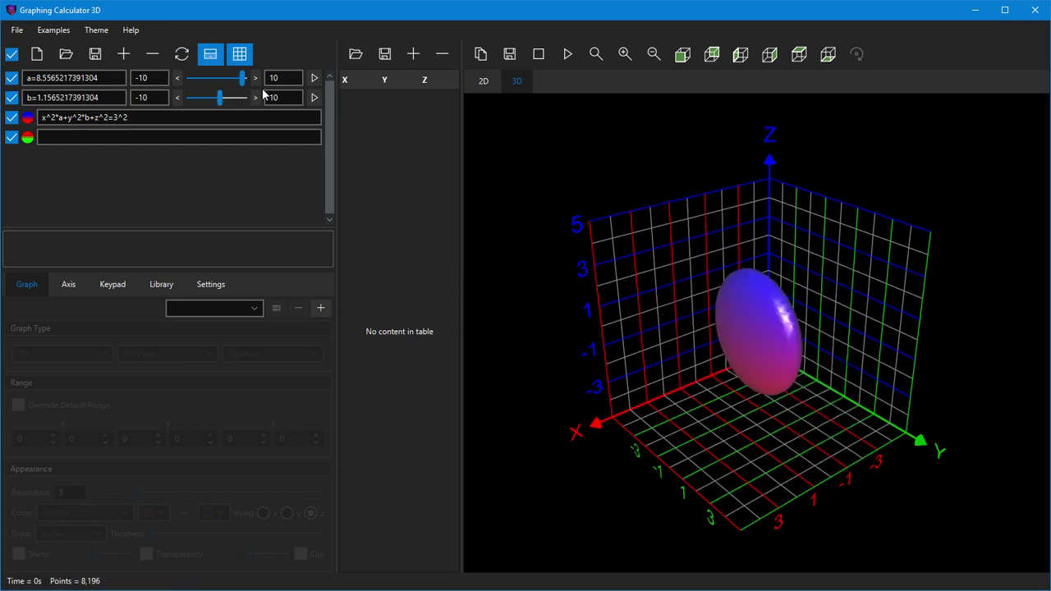
pyautogui.click(314, 98)
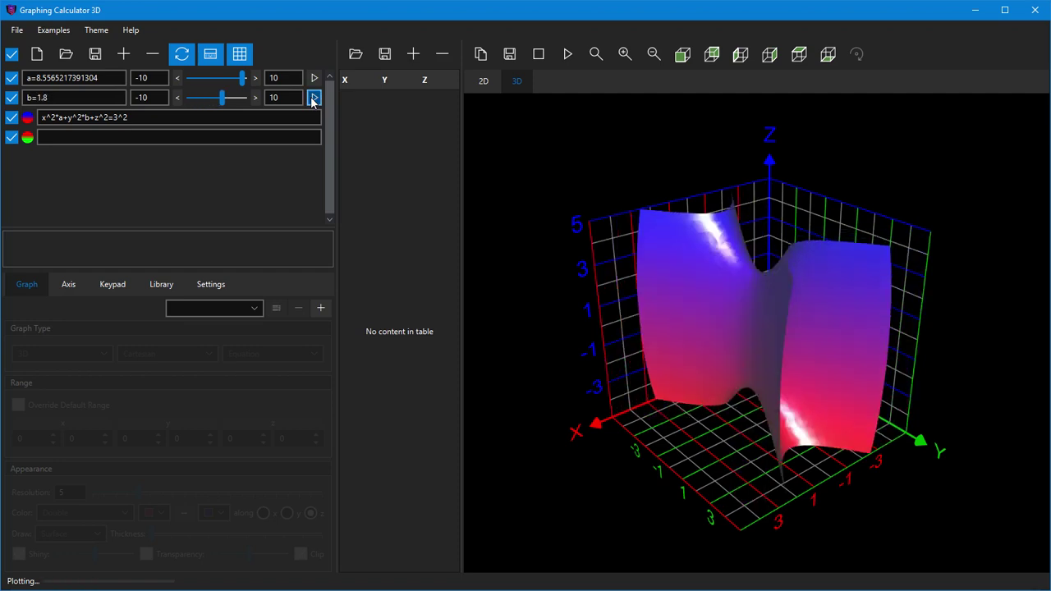
pyautogui.click(313, 98)
pyautogui.click(317, 82)
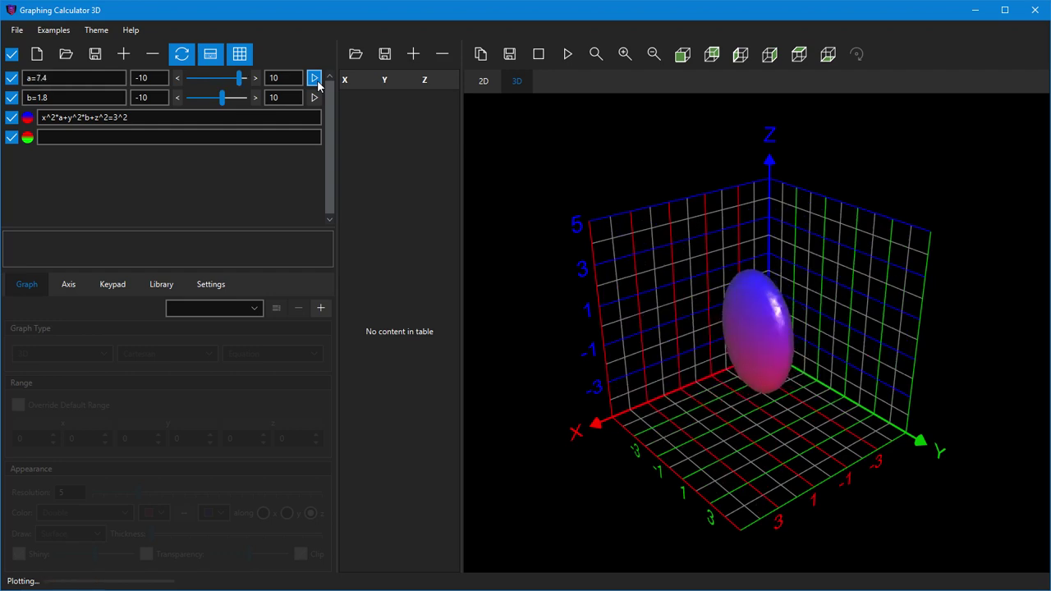
pyautogui.click(316, 82)
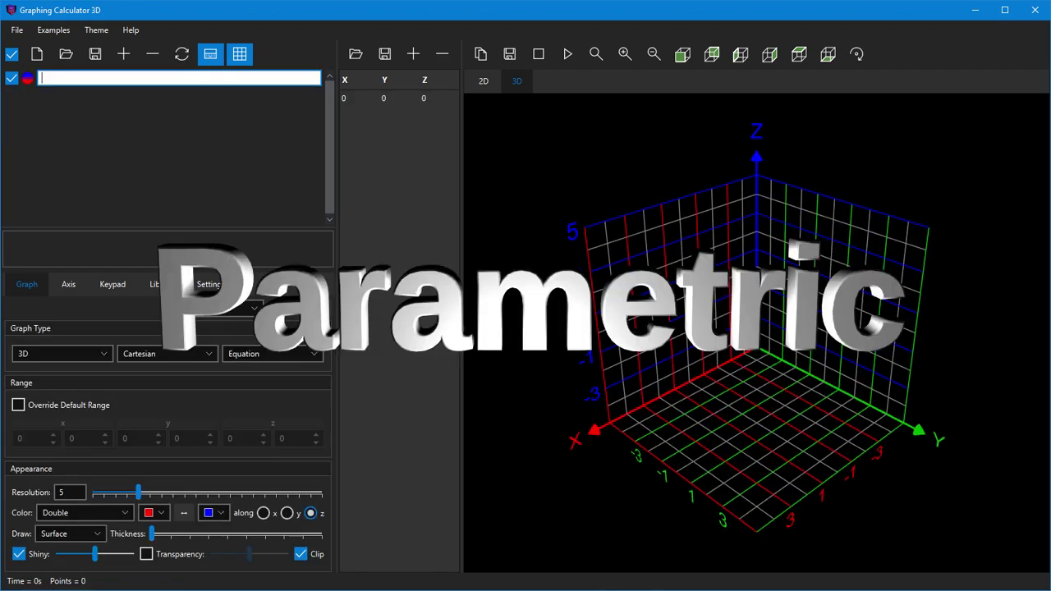
# - Set the new 3D graph to parametric and enter (2+cos(v))*cos(u) for x
pyautogui.click(254, 355)
pyautogui.click(255, 398)
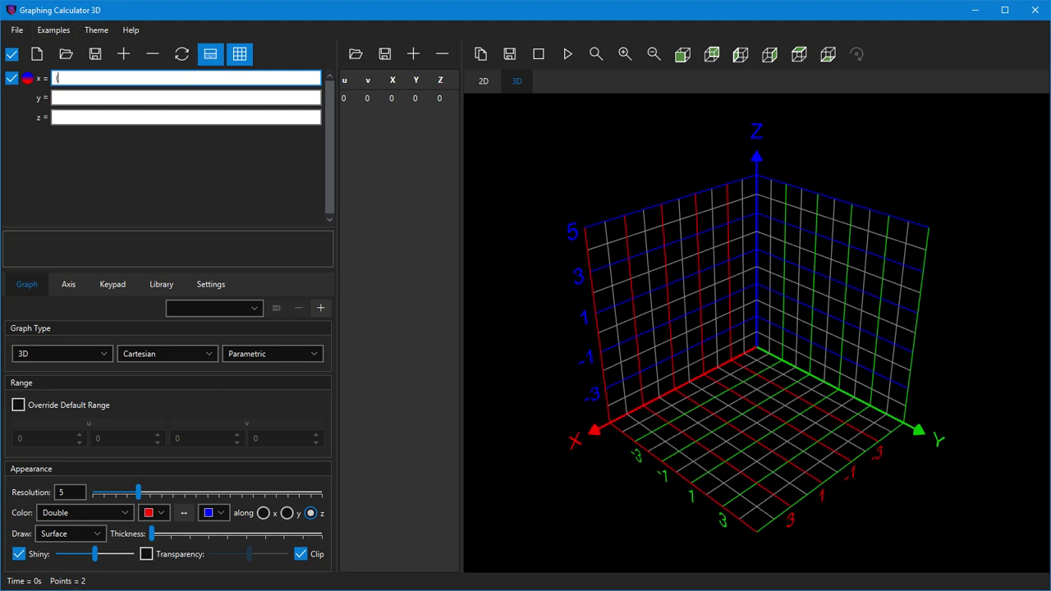
pyautogui.write('2')
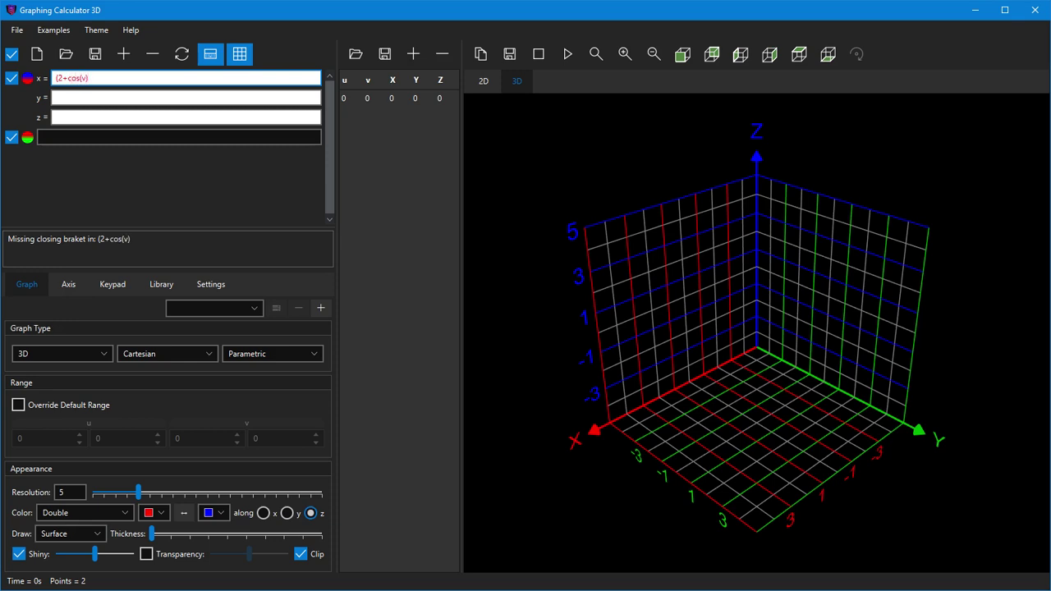
pyautogui.write('+cos(v)')
pyautogui.write('*cos(u)')
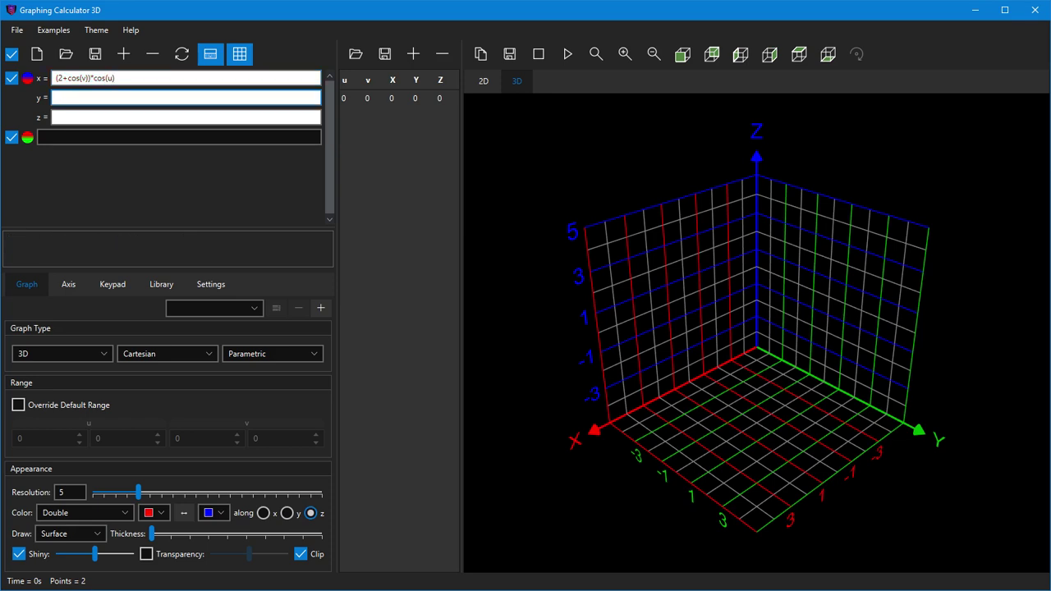
# - Complete the parametric surface with (2+cos(v))*sin(u) for y and sin(v)+u for z
pyautogui.write('(2+co')
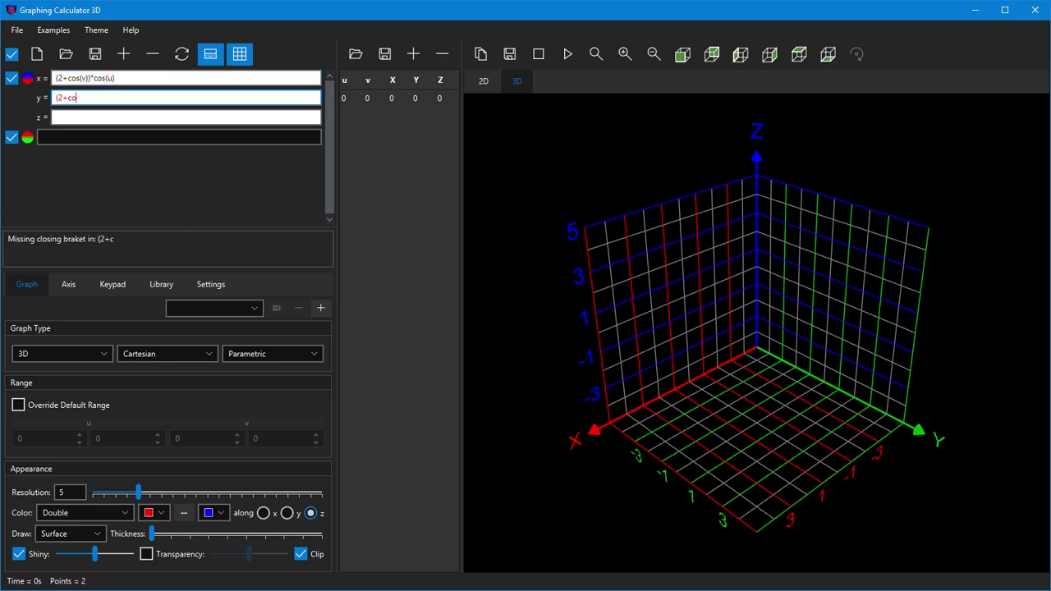
pyautogui.write('s(v))')
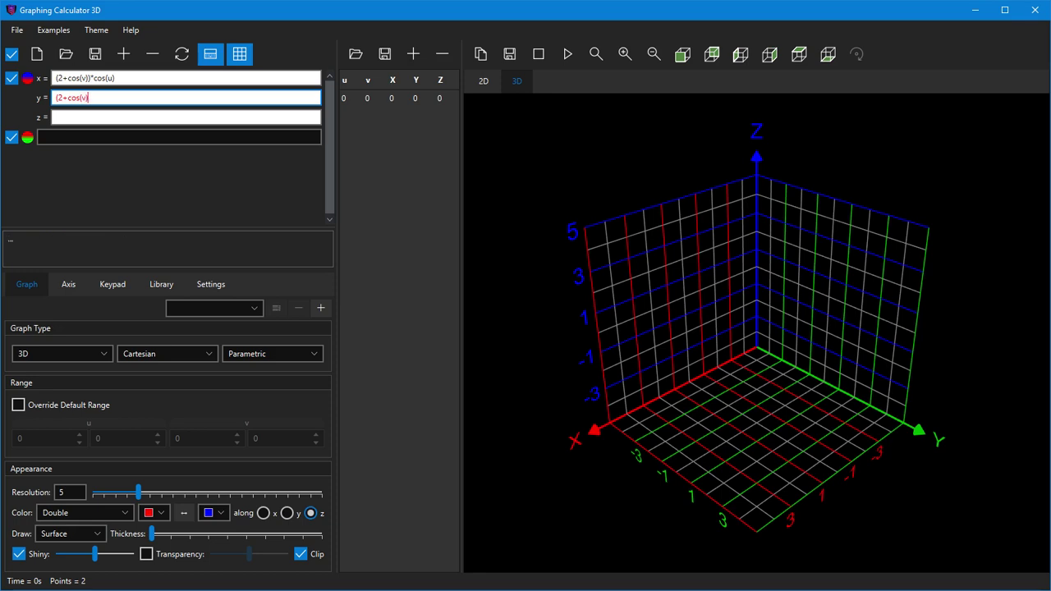
pyautogui.write('*sin(')
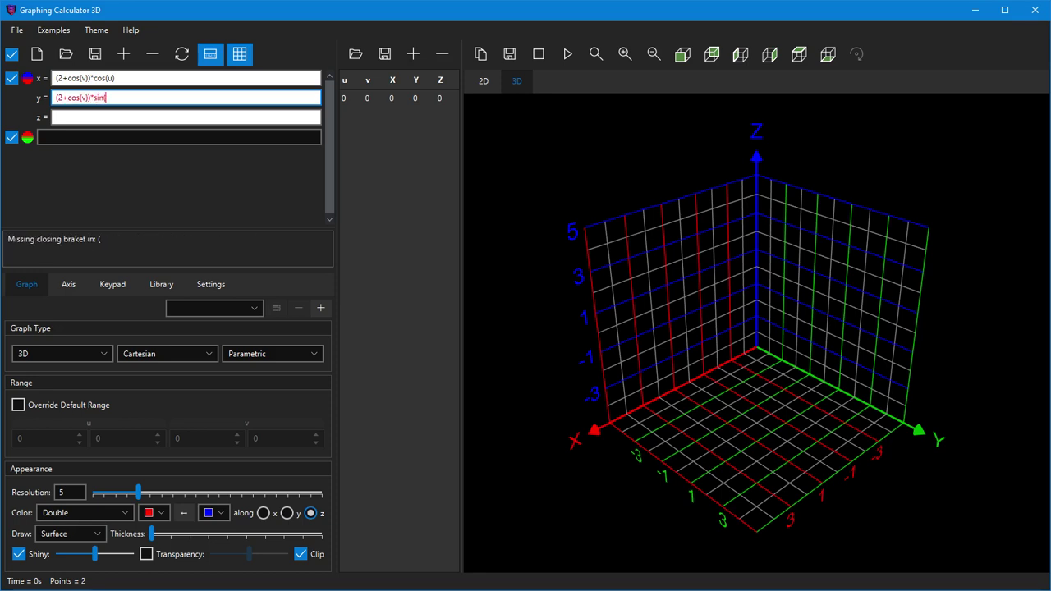
pyautogui.write('u)sin')
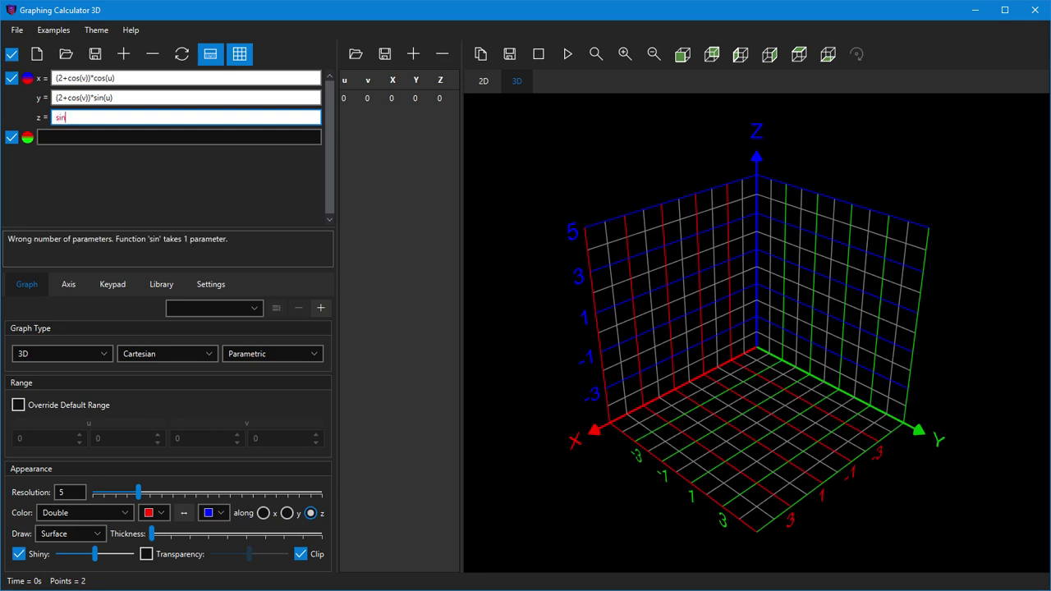
pyautogui.write('(v')
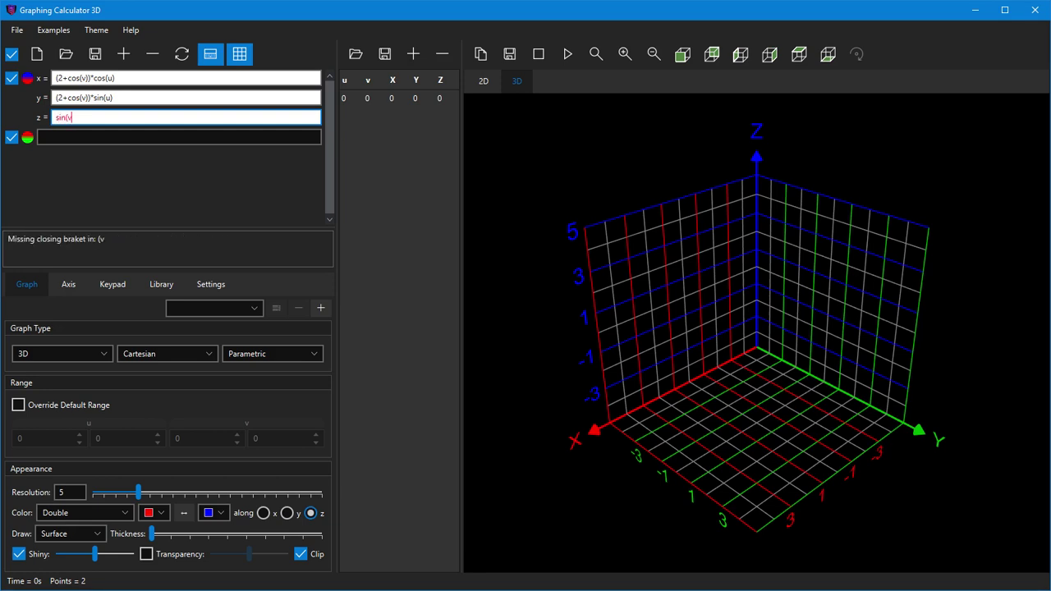
pyautogui.write(')+')
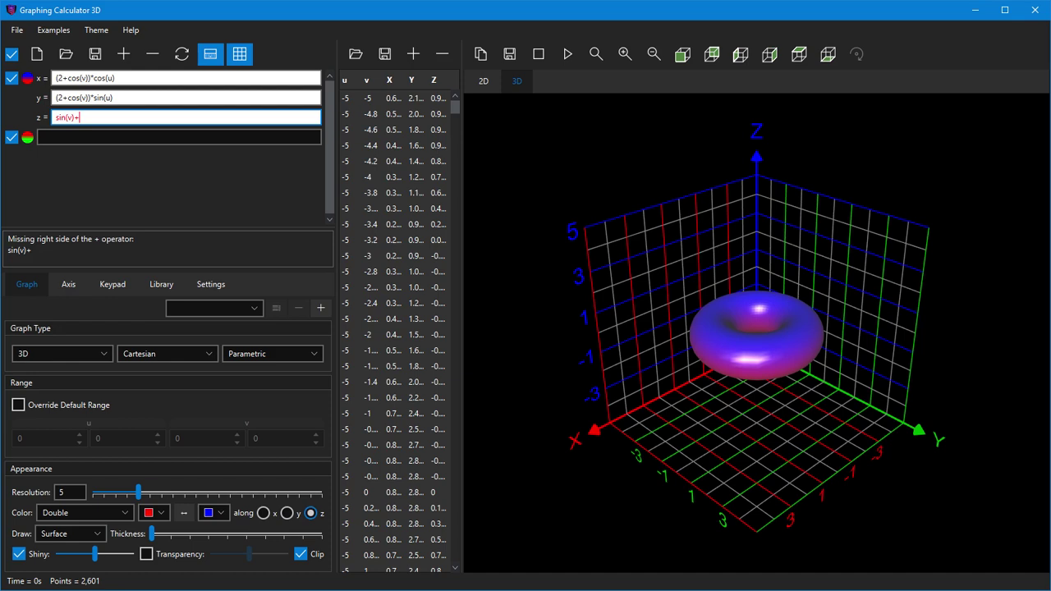
pyautogui.write('u')
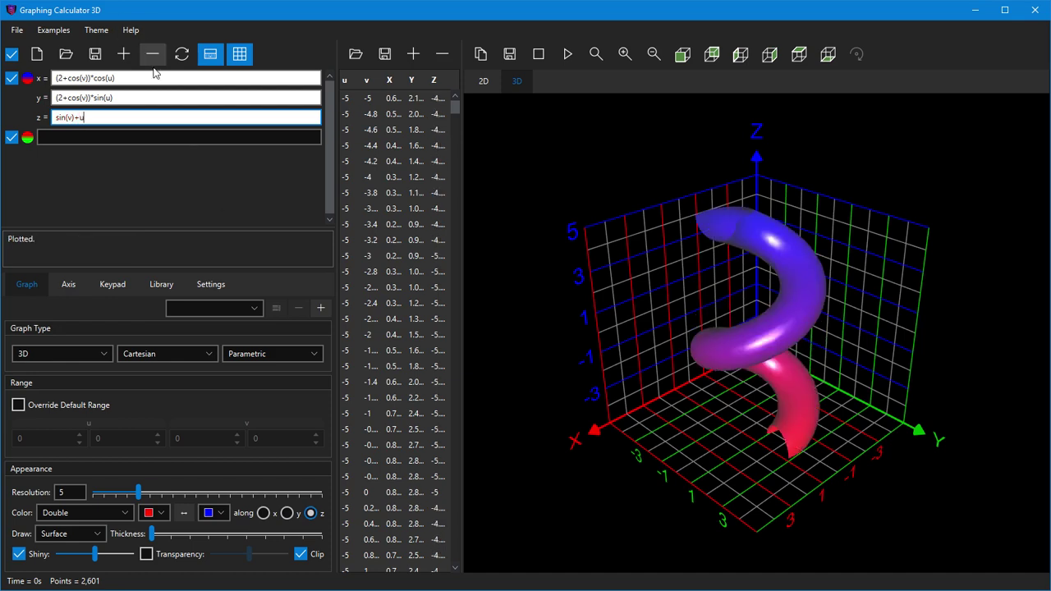
# - Turn off clipping for the parametric helix and inspect its open ends from different angles
pyautogui.click(301, 555)
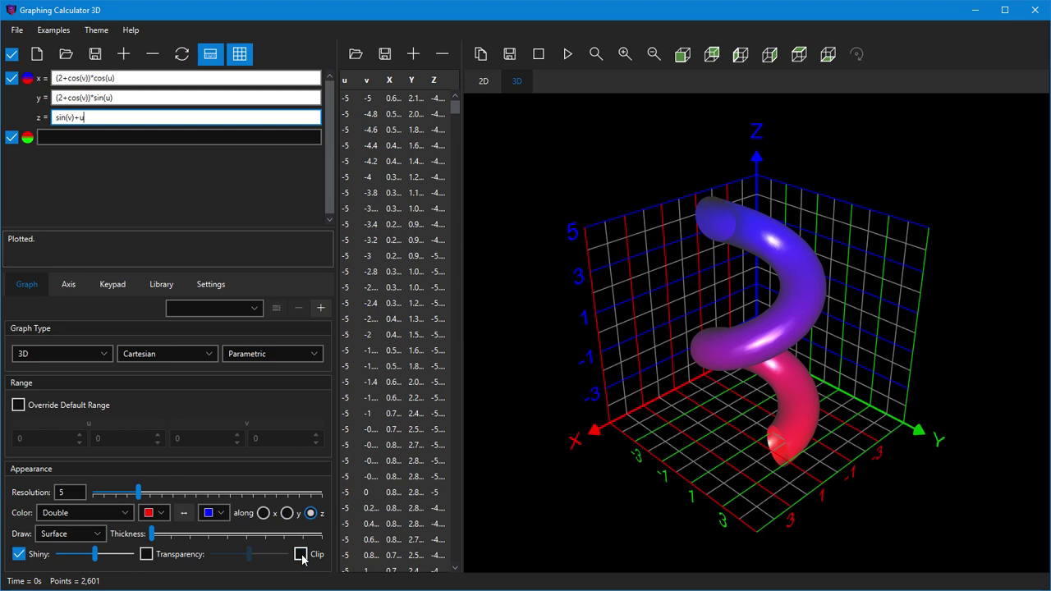
pyautogui.moveTo(528, 388); pyautogui.dragTo(594, 365)
pyautogui.moveTo(567, 365); pyautogui.dragTo(522, 385)
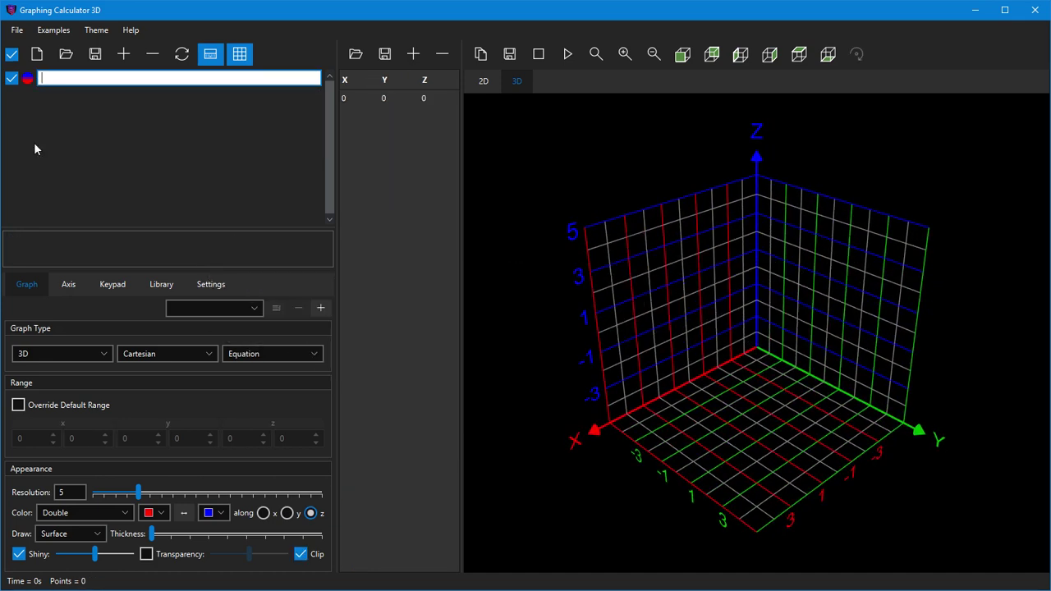
# - Switch the new graph to spherical coordinates and plot r=5sin(4φ+cos(4θ))
pyautogui.click(153, 358)
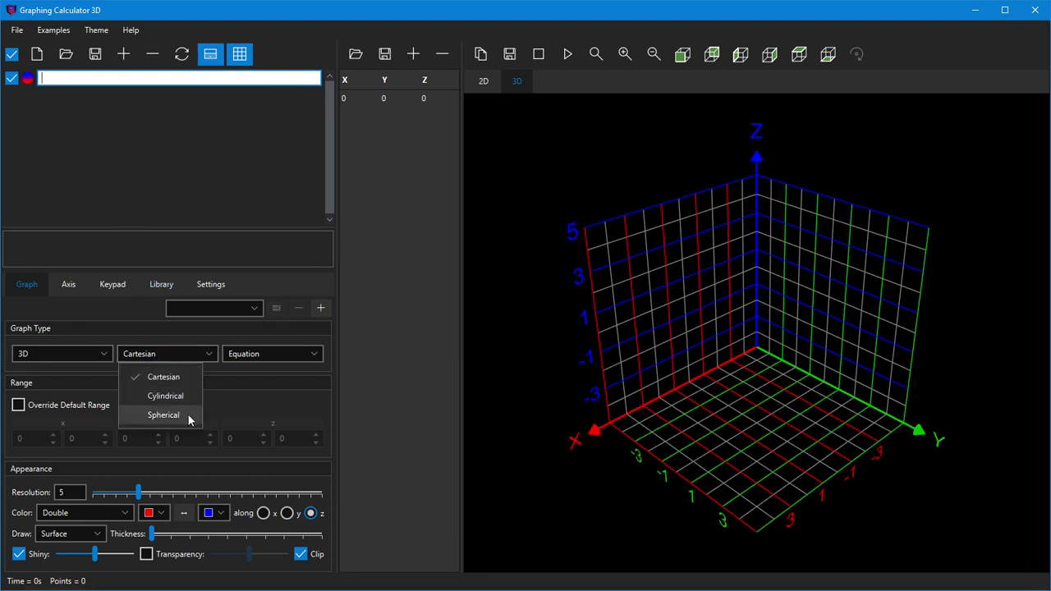
pyautogui.click(163, 414)
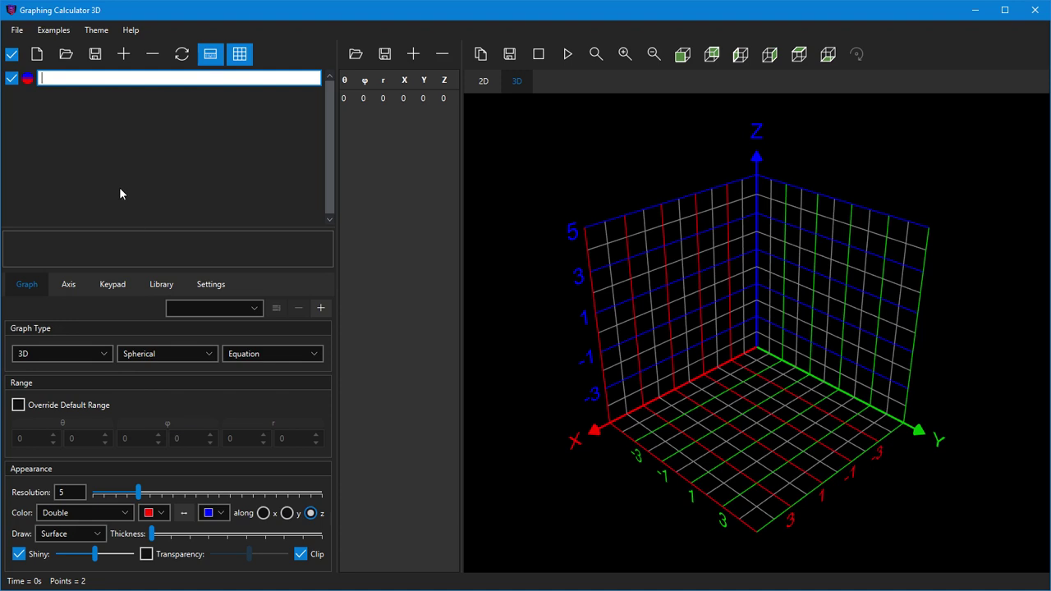
pyautogui.write('r=')
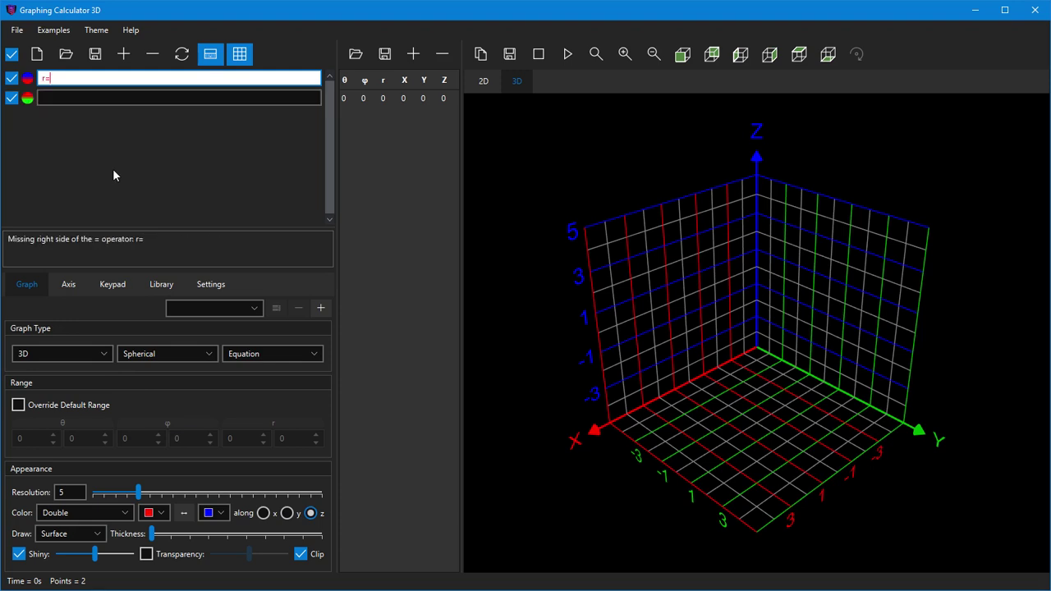
pyautogui.write('5sin')
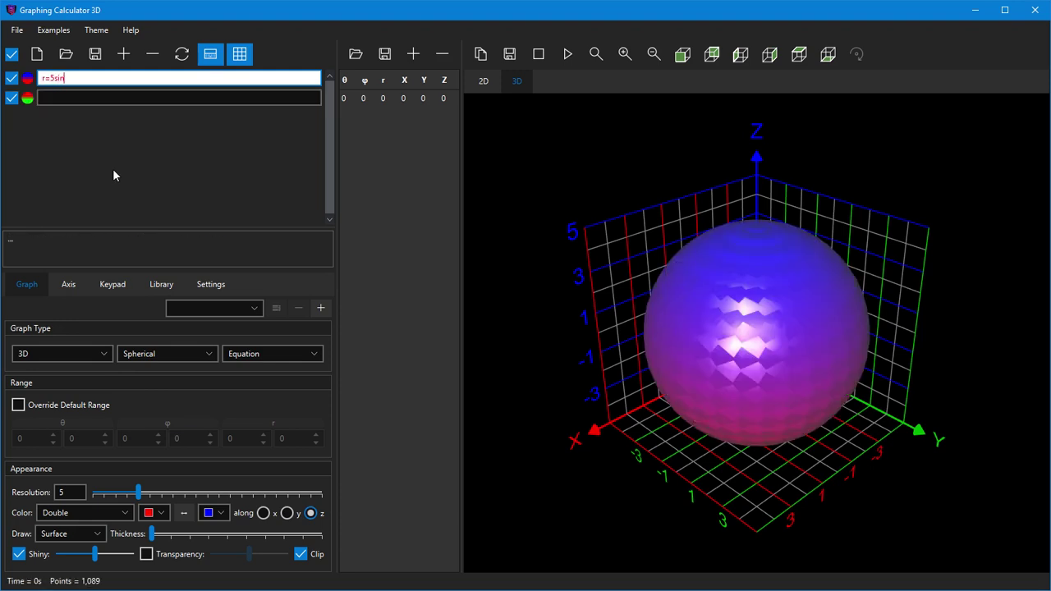
pyautogui.write('(4')
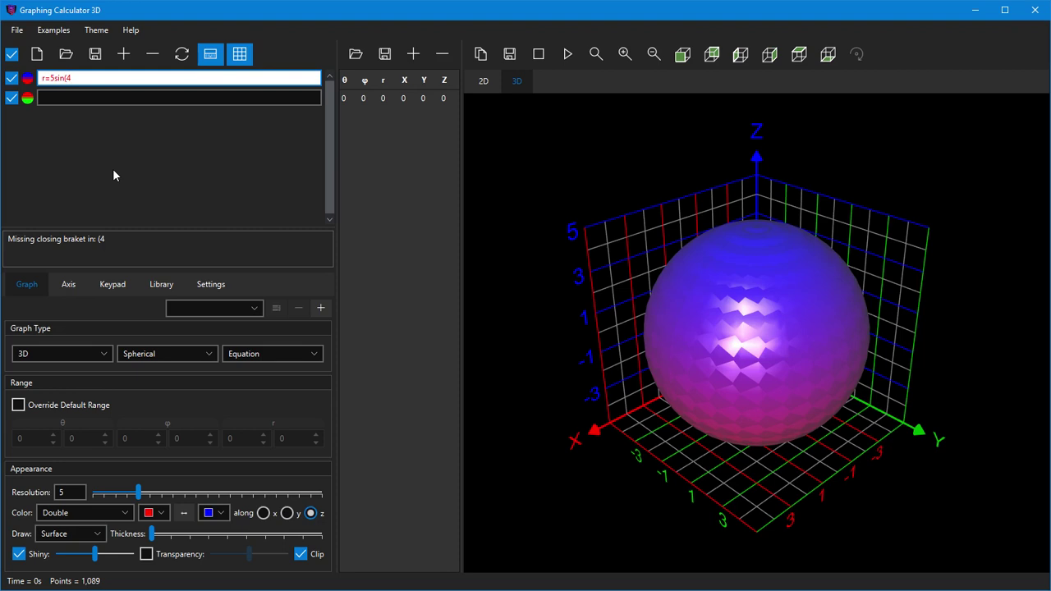
pyautogui.click(113, 285)
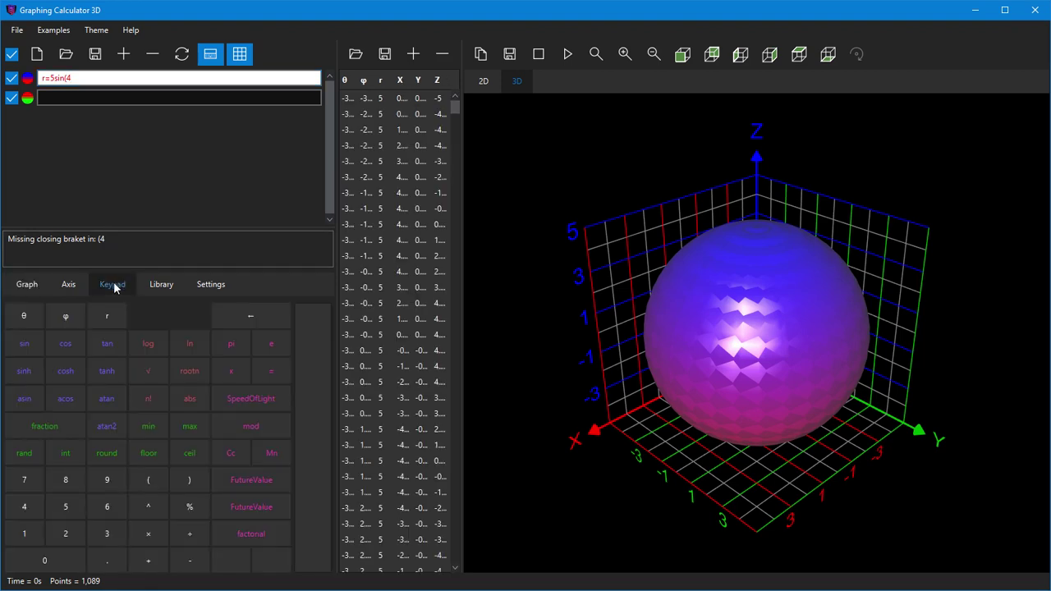
pyautogui.click(69, 316)
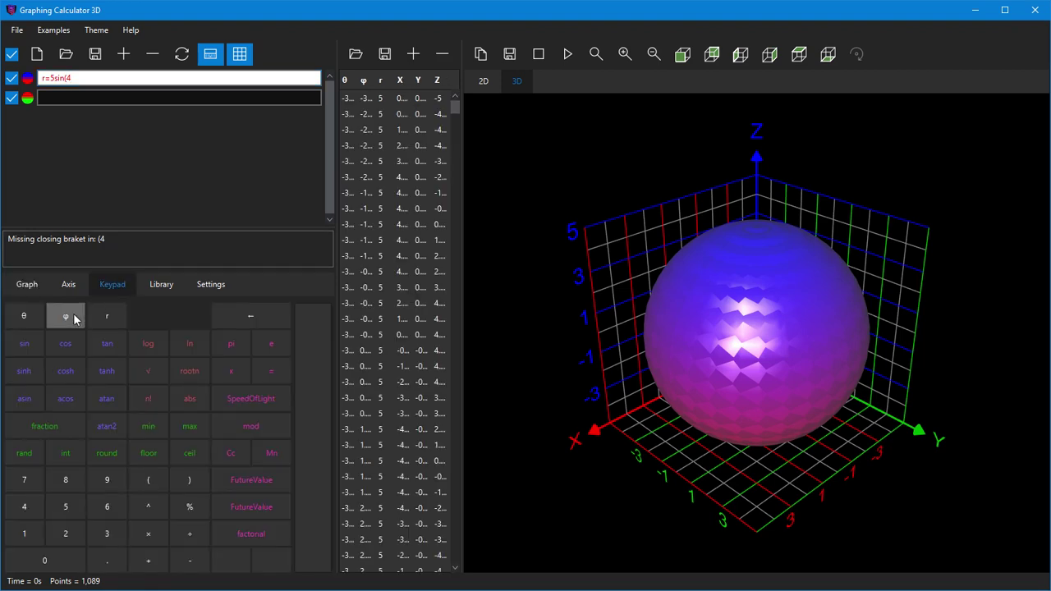
pyautogui.click(106, 77)
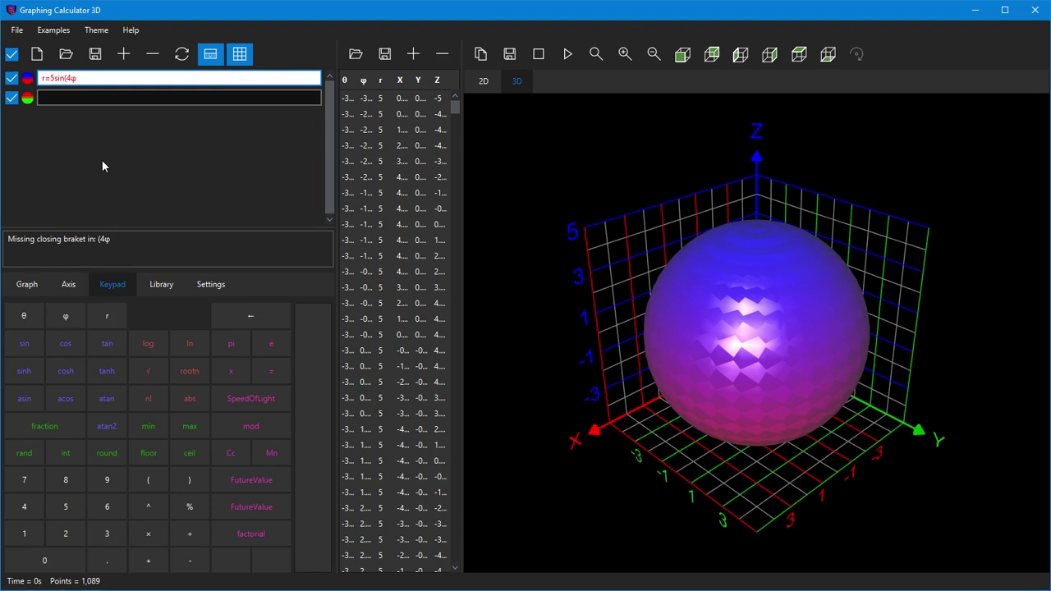
pyautogui.write('+cos(4')
pyautogui.click(23, 318)
pyautogui.write('))')
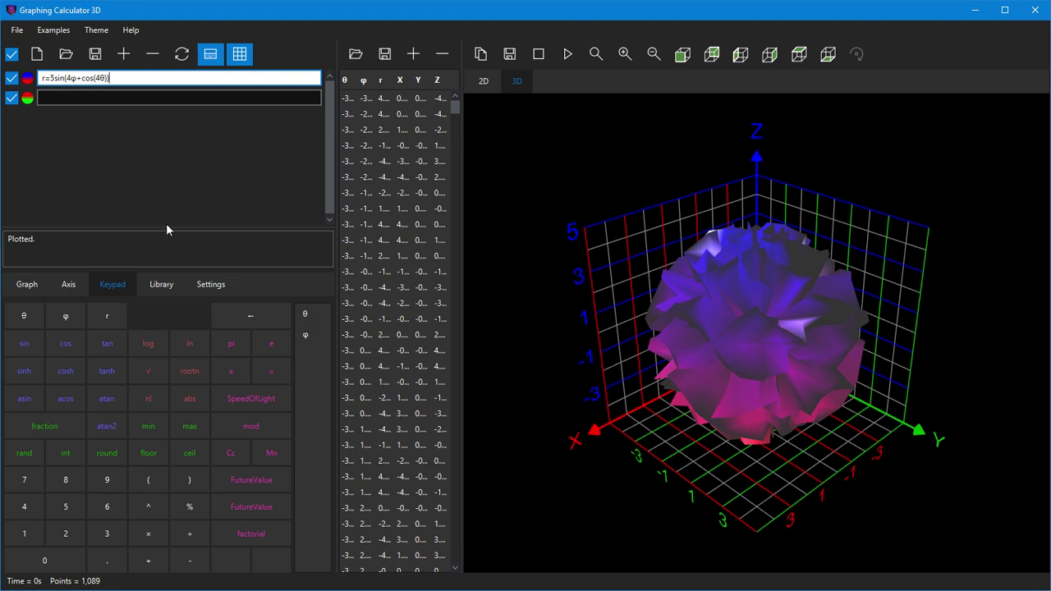
# - Override the spherical plot's default range with a φ minimum of 0 degrees and set its resolution to 10
pyautogui.moveTo(526, 456); pyautogui.dragTo(529, 415)
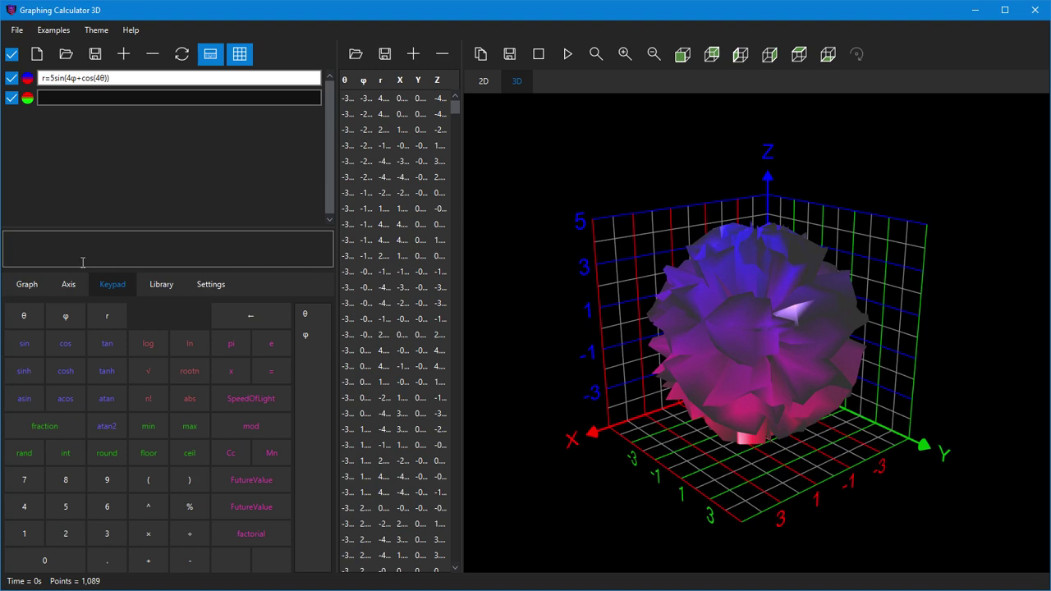
pyautogui.click(25, 287)
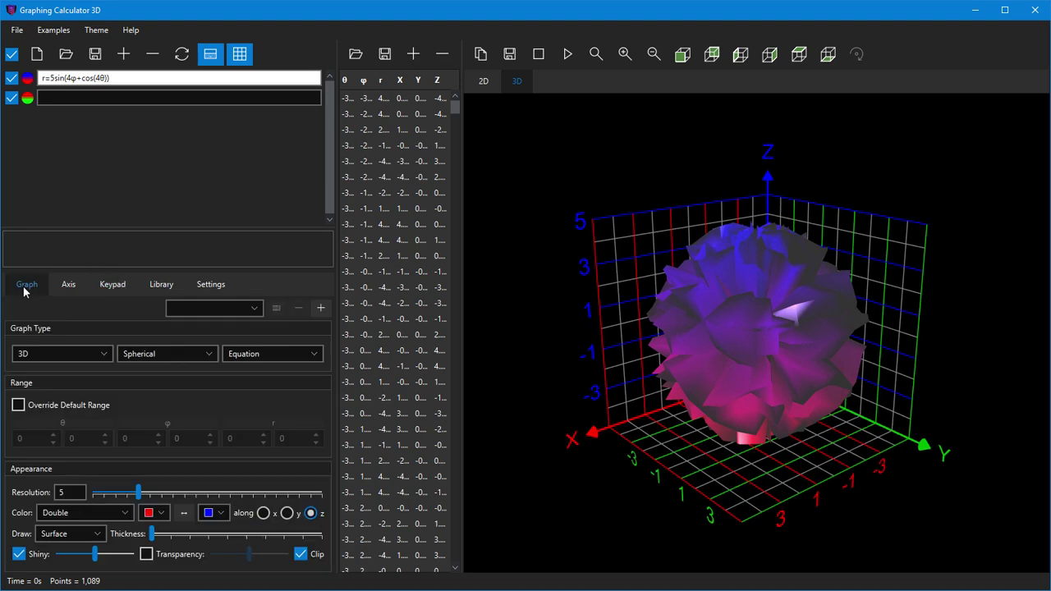
pyautogui.click(18, 406)
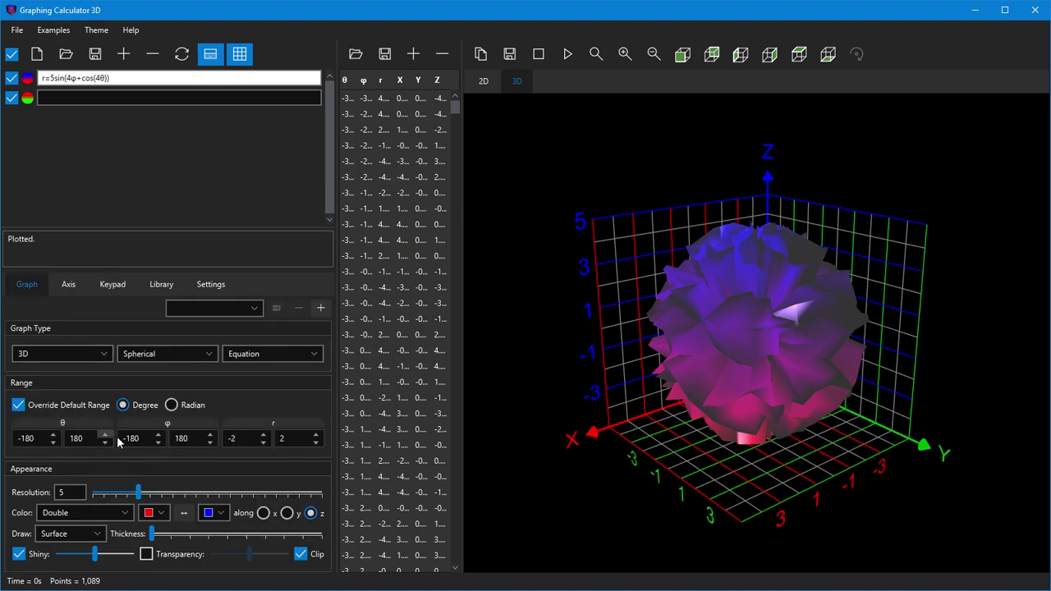
pyautogui.moveTo(122, 439); pyautogui.dragTo(145, 438)
pyautogui.write('0')
pyautogui.press('Tab')
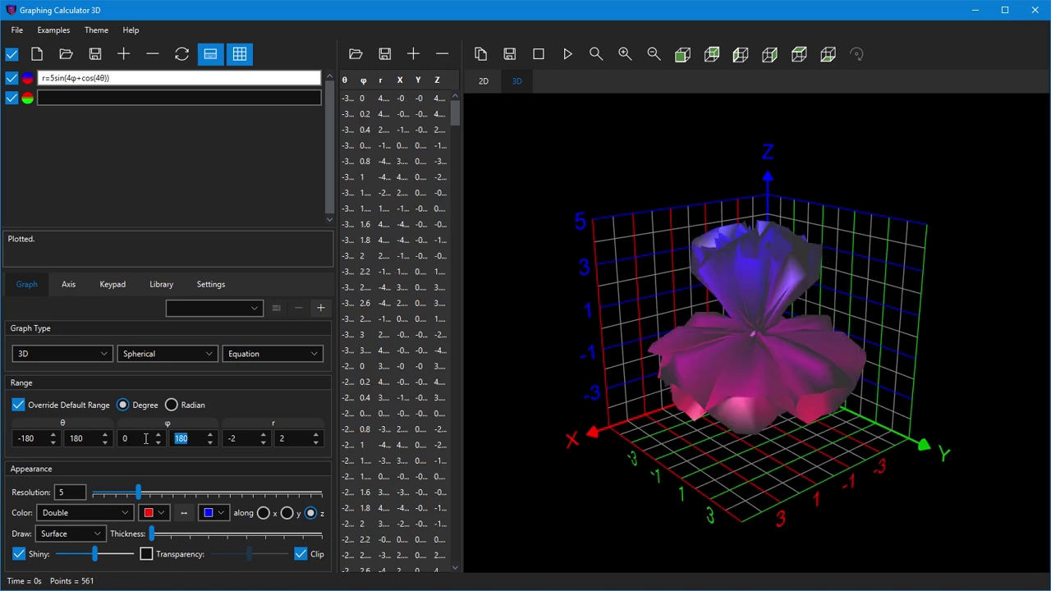
pyautogui.moveTo(529, 470)
pyautogui.mouseDown()
pyautogui.moveTo(593, 472)
pyautogui.moveTo(570, 475)
pyautogui.moveTo(523, 446)
pyautogui.moveTo(517, 474)
pyautogui.mouseUp()
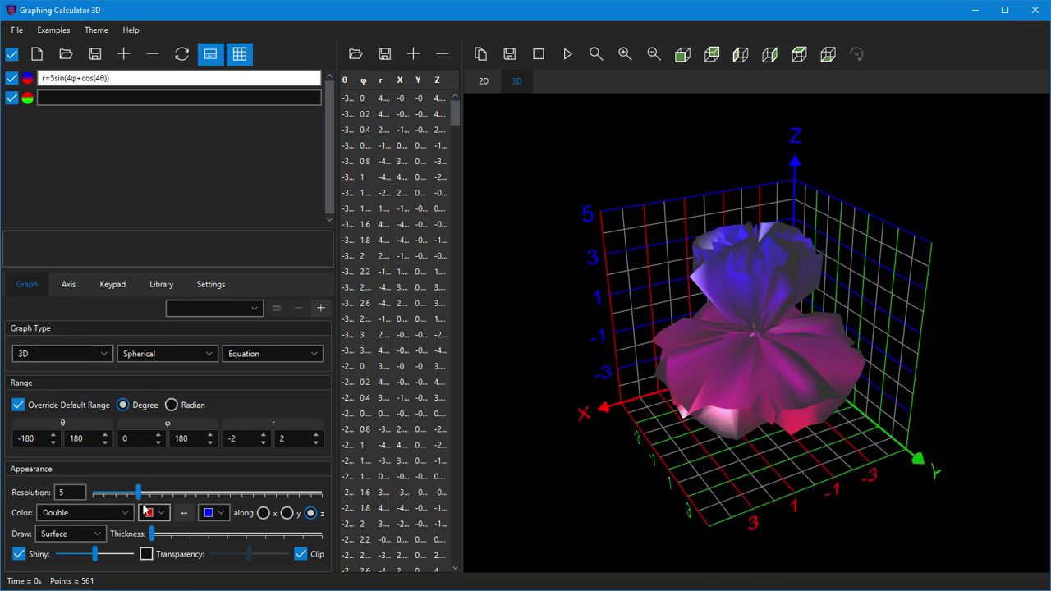
pyautogui.moveTo(139, 491); pyautogui.dragTo(195, 492)
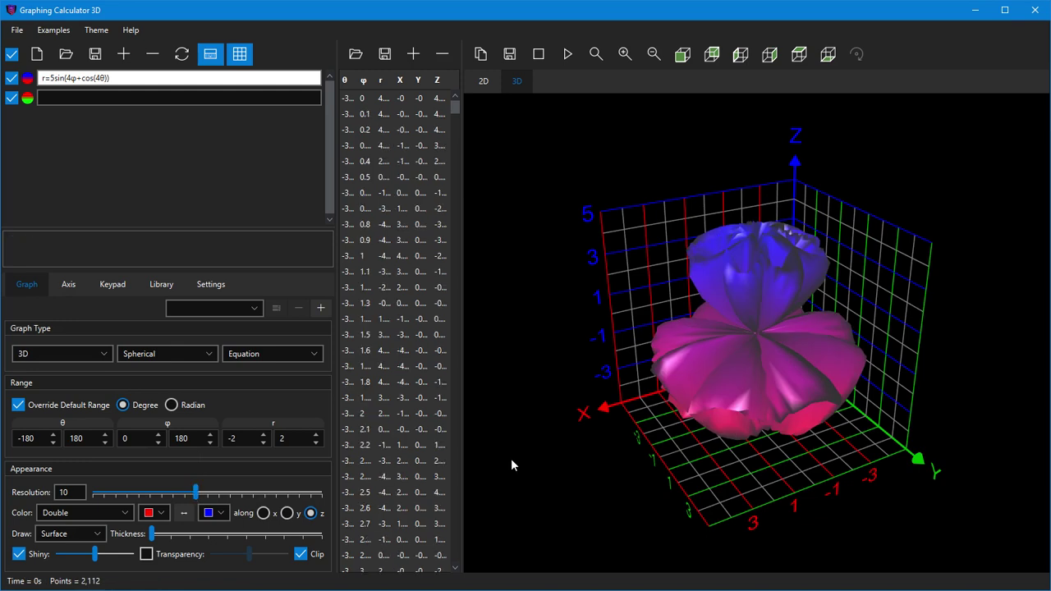
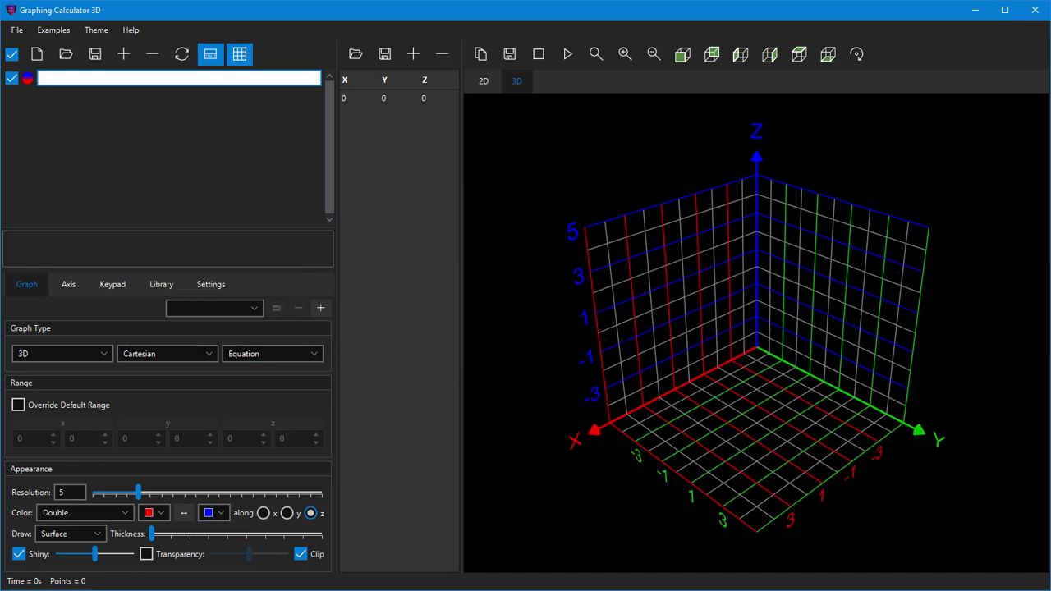
# - Plot the Cartesian equation z=sin(y) in the empty first equation row
pyautogui.write('=')
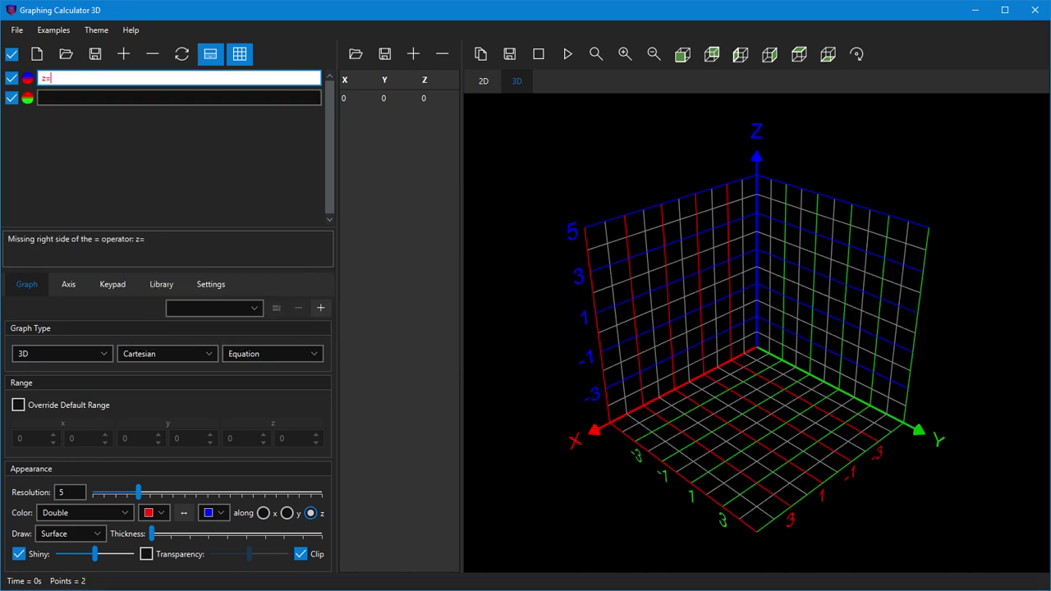
pyautogui.write('sin(')
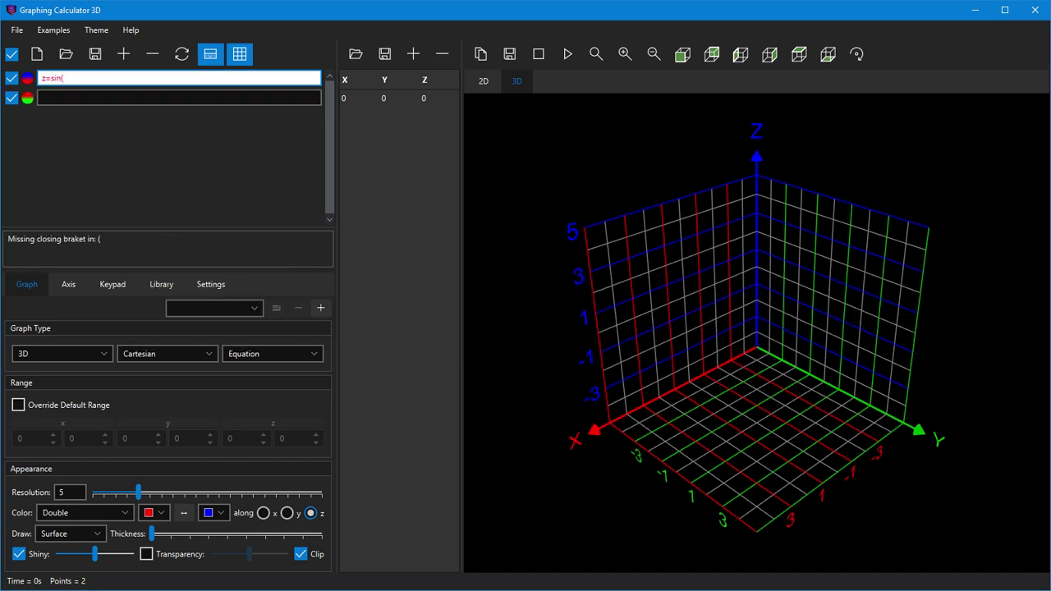
pyautogui.write('y)')
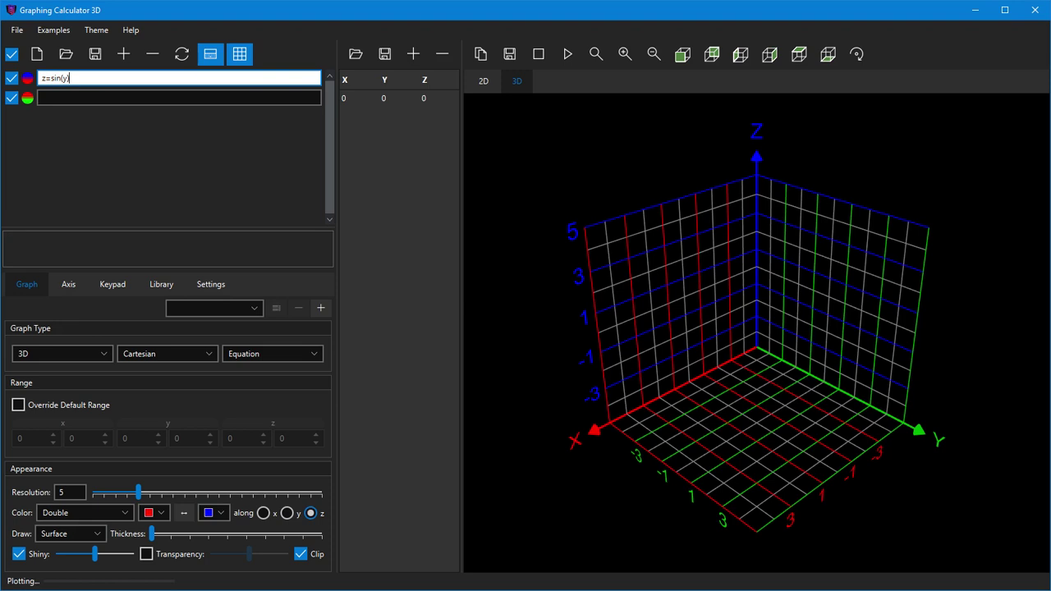
# - Extend the first equation to z=sin(y)-x^2+1 and give its surface a single color
pyautogui.write('-x^2+')
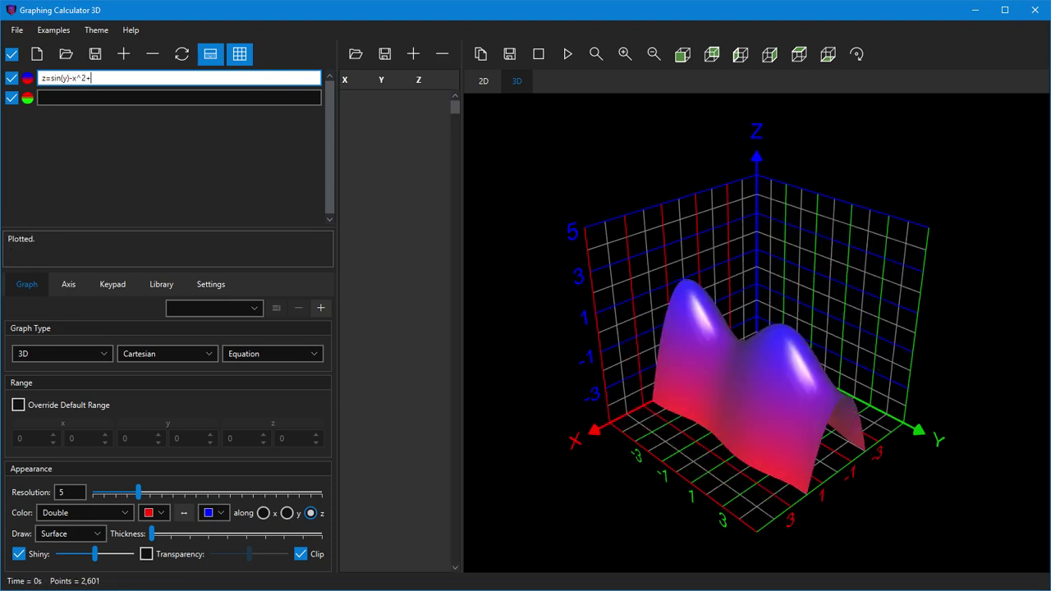
pyautogui.write('1')
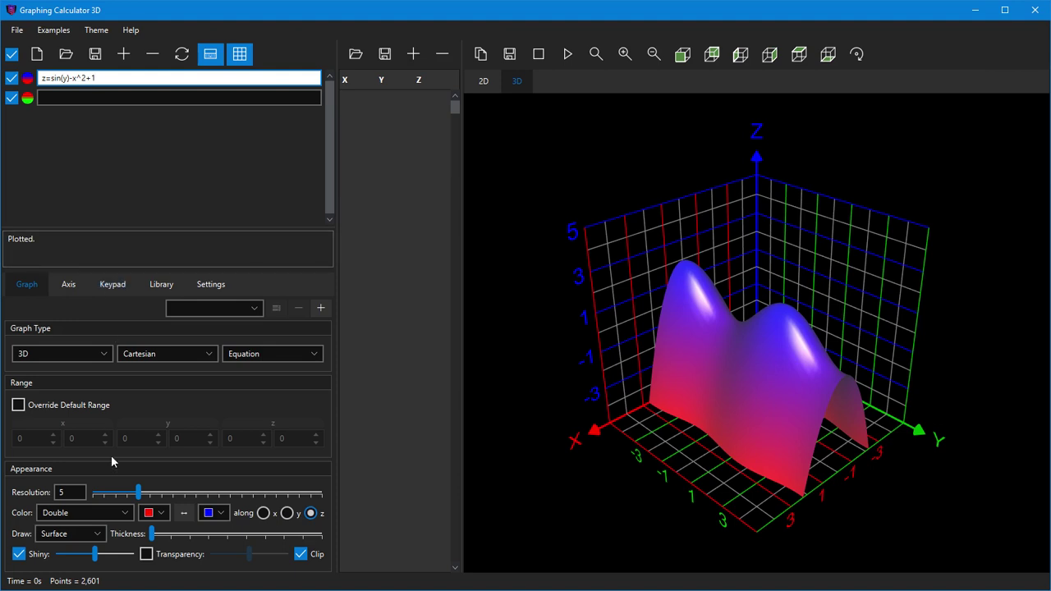
pyautogui.click(104, 509)
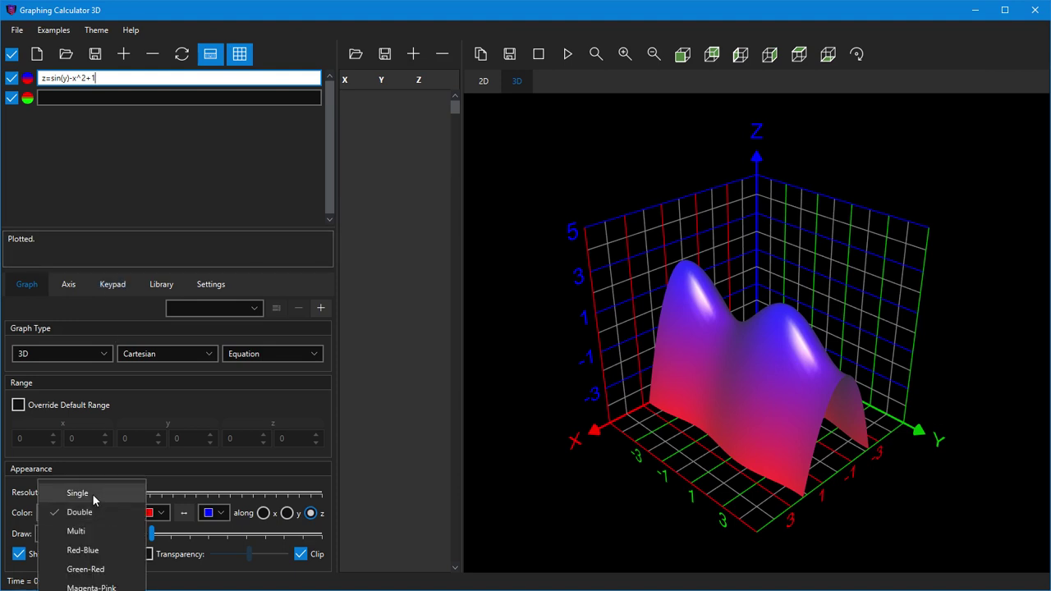
pyautogui.click(92, 493)
# - Enter the plane z=t in the second row and declare the variable t=0 in a new row above it
pyautogui.click(54, 98)
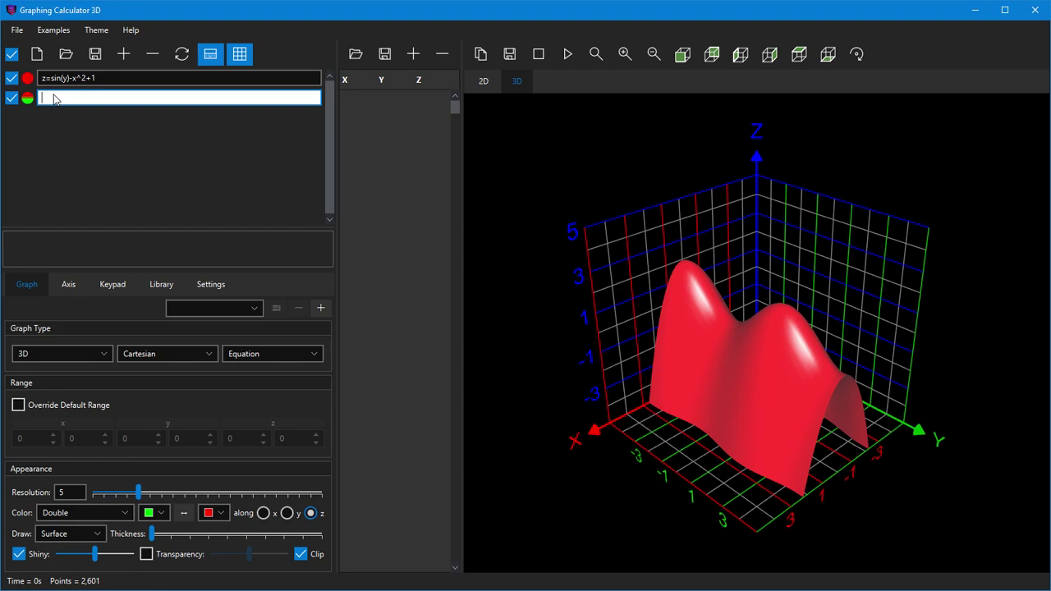
pyautogui.write('z=')
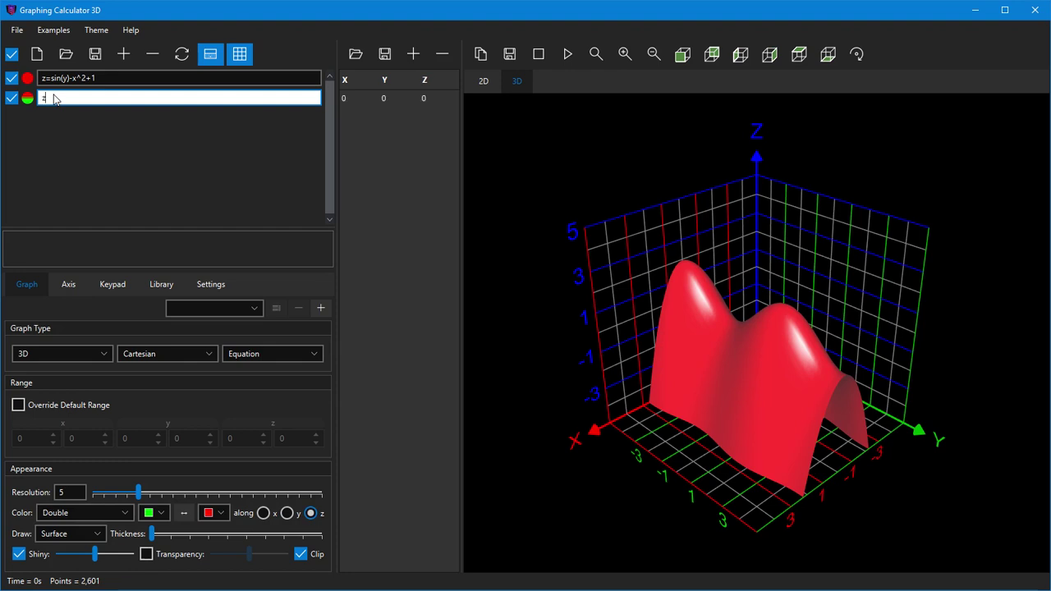
pyautogui.write('t')
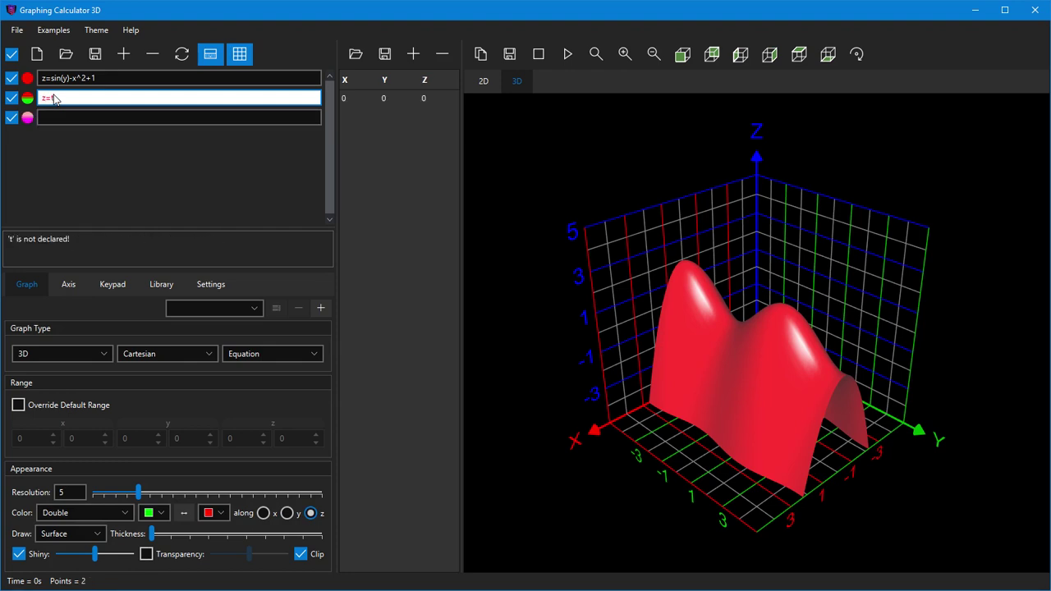
pyautogui.click(124, 53)
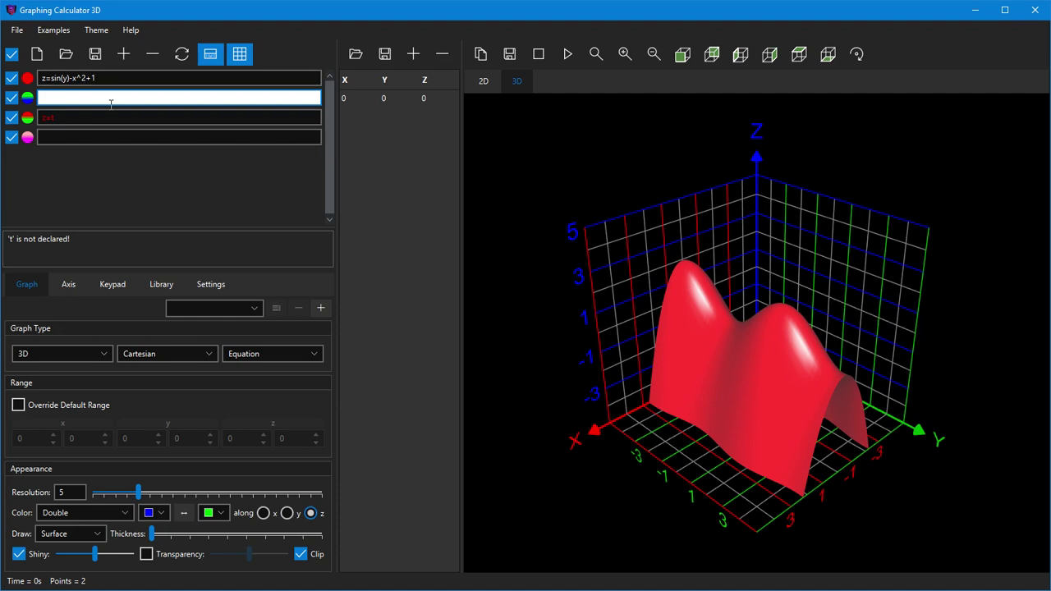
pyautogui.write('t=0')
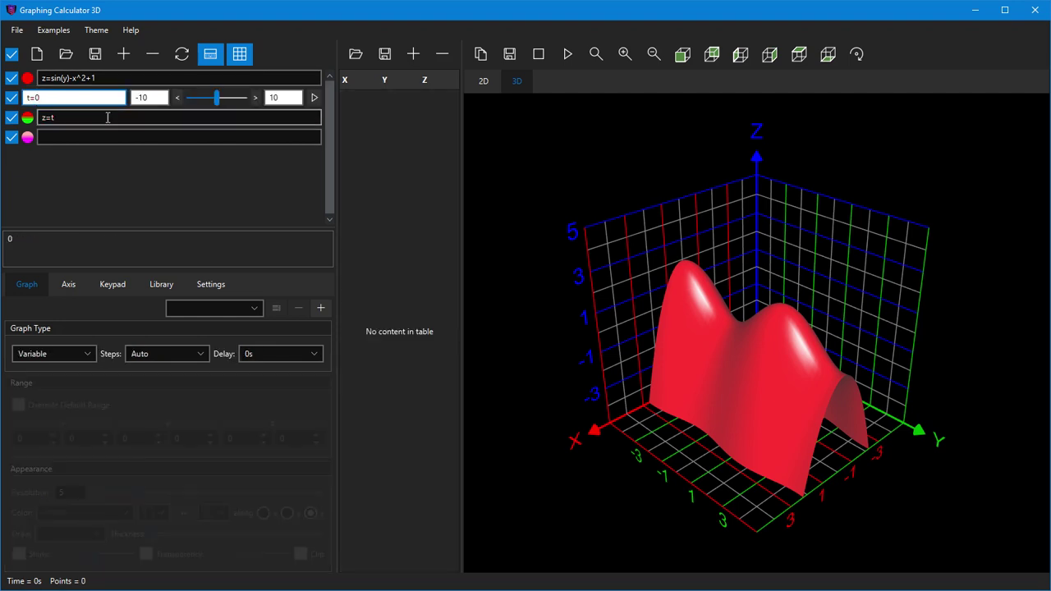
# - Set the range of variable t to a minimum of -4 and a maximum of 3
pyautogui.click(153, 96)
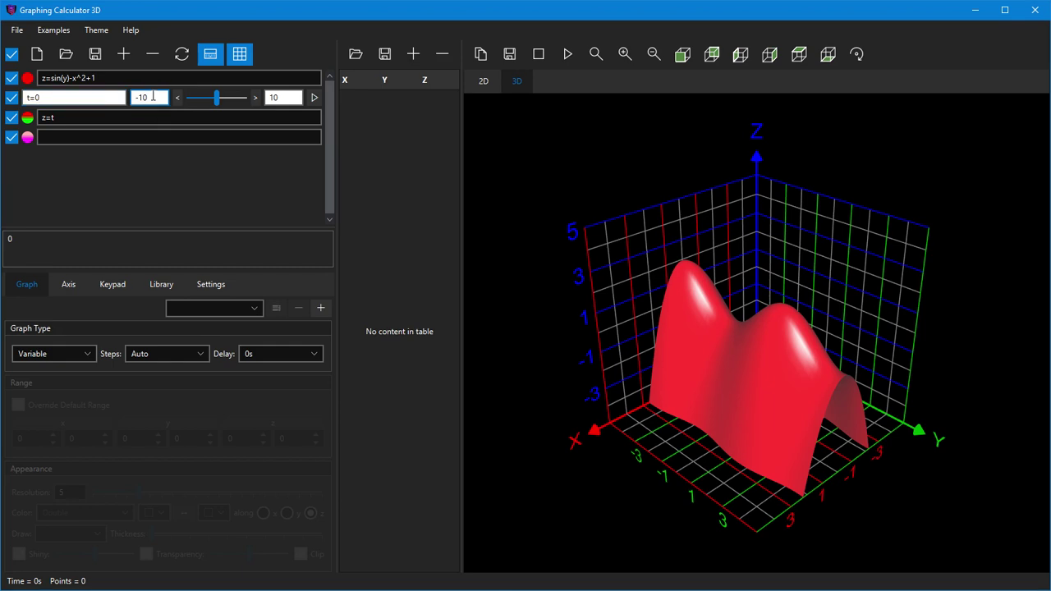
pyautogui.doubleClick(152, 96)
pyautogui.write('-4')
pyautogui.press('Tab')
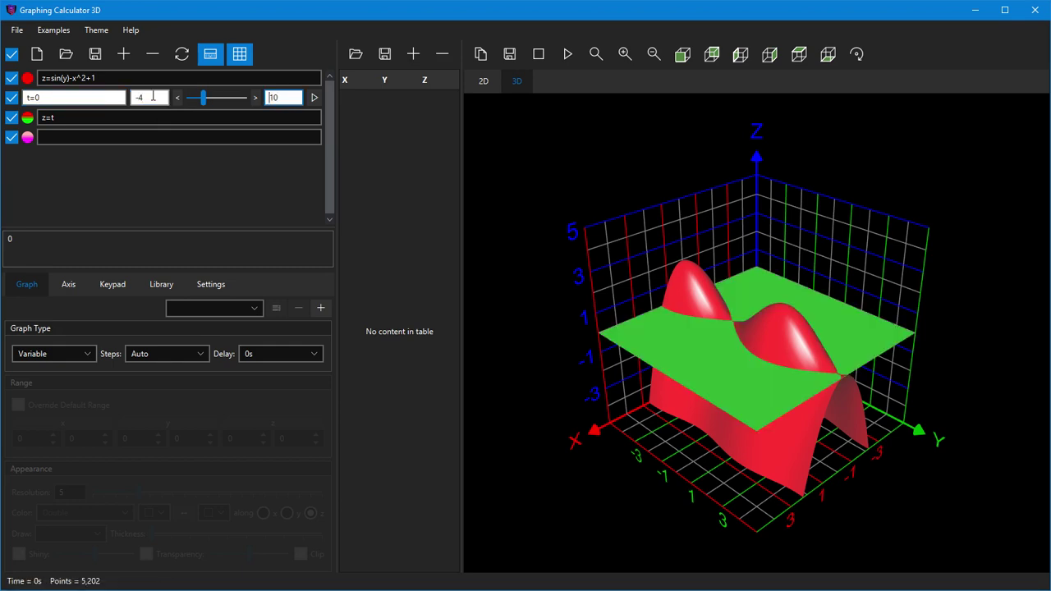
pyautogui.write('3')
pyautogui.press('Tab')
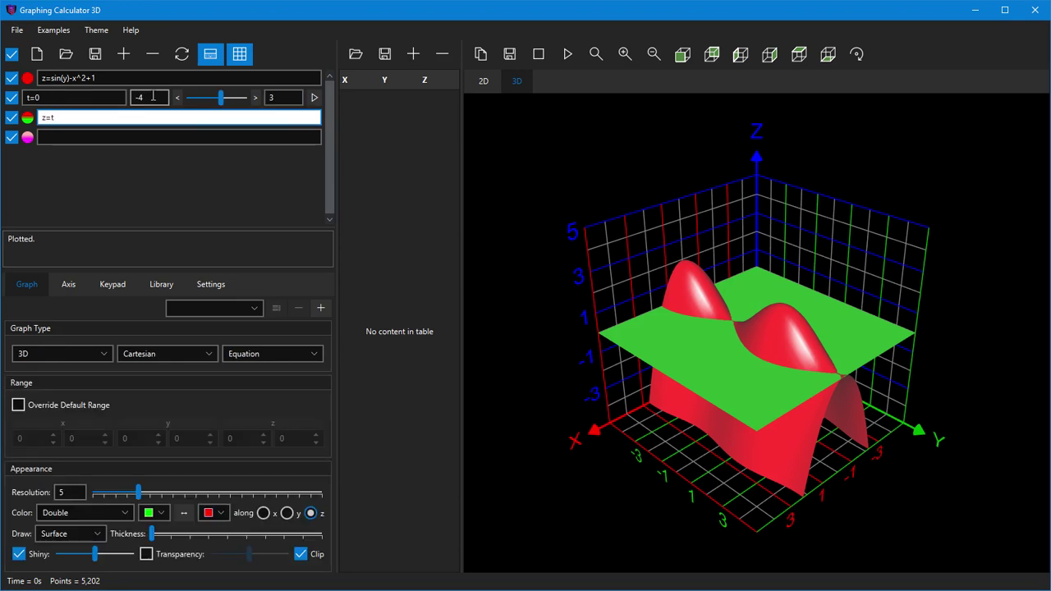
# - Vary t to about -0.86 to lower the plane and turn on transparency for the z=sin(y)-x^2+1 surface
pyautogui.moveTo(222, 98)
pyautogui.mouseDown()
pyautogui.moveTo(210, 101)
pyautogui.moveTo(234, 100)
pyautogui.moveTo(201, 101)
pyautogui.moveTo(216, 106)
pyautogui.mouseUp()
pyautogui.click(108, 78)
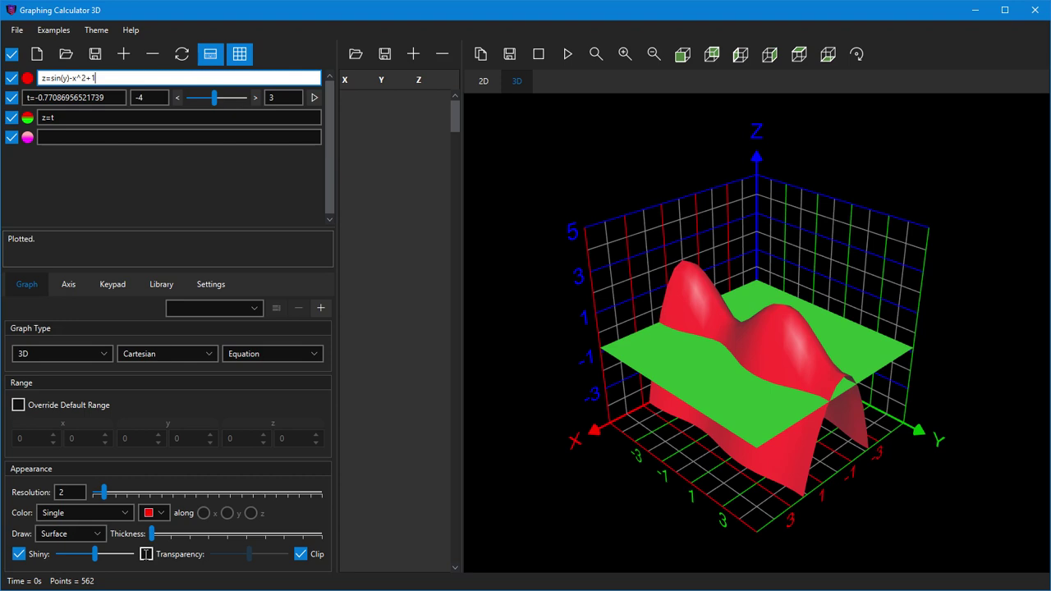
pyautogui.click(146, 554)
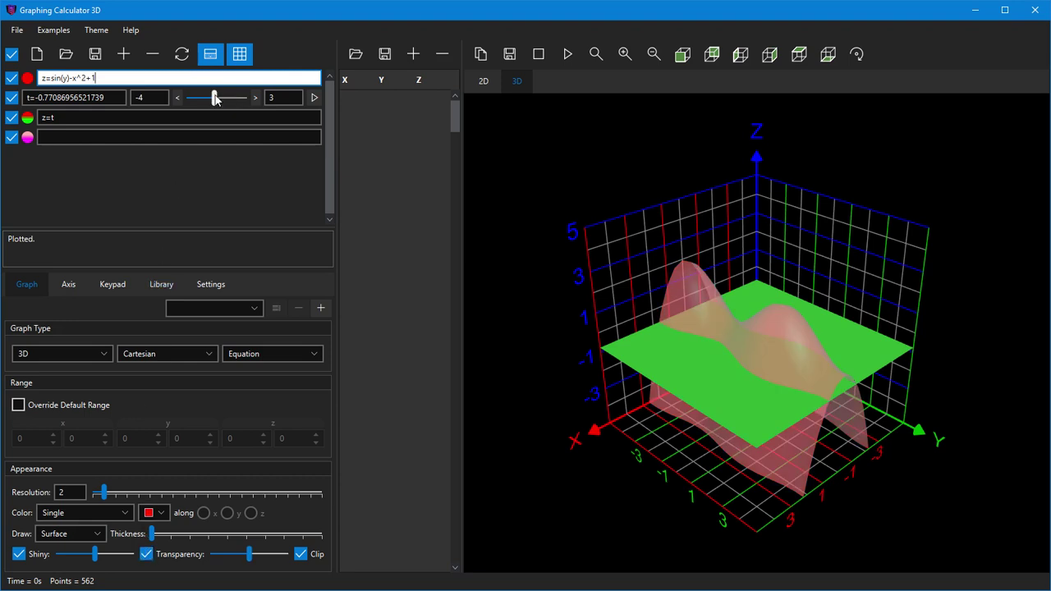
pyautogui.moveTo(216, 99)
pyautogui.mouseDown()
pyautogui.moveTo(202, 107)
pyautogui.moveTo(215, 99)
pyautogui.mouseUp()
# - Draw the z=t plane in Intersection mode and thicken the white intersection line to about the middle of its scale
pyautogui.click(106, 119)
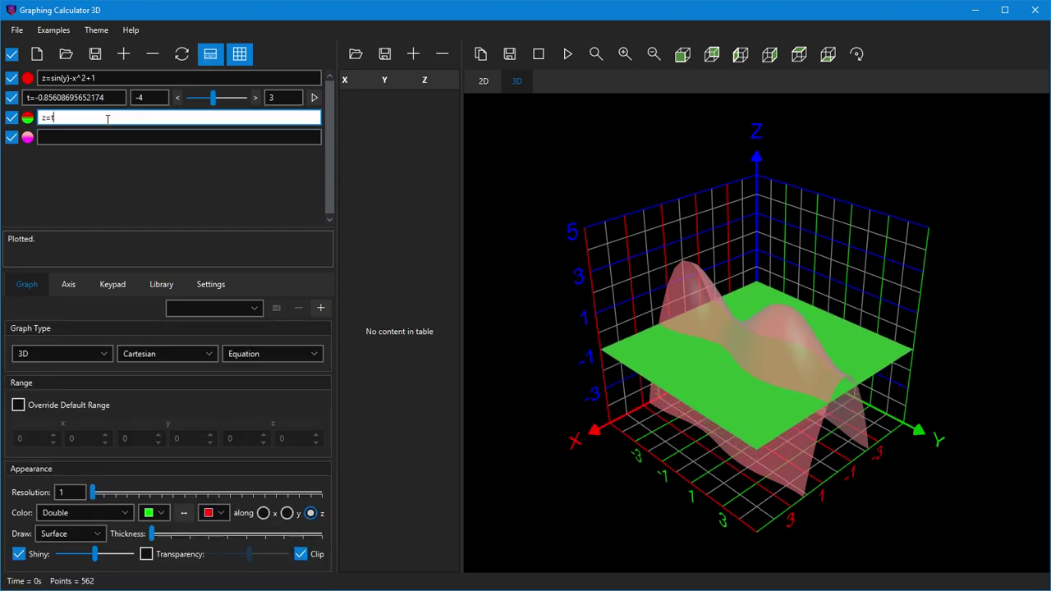
pyautogui.click(96, 535)
pyautogui.click(96, 535)
pyautogui.click(96, 534)
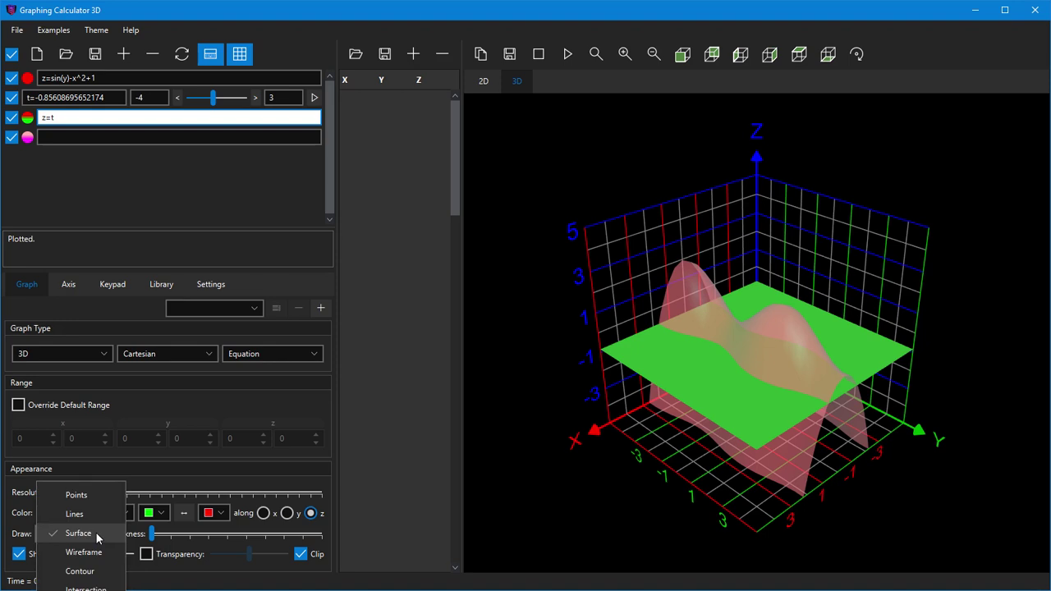
pyautogui.click(85, 588)
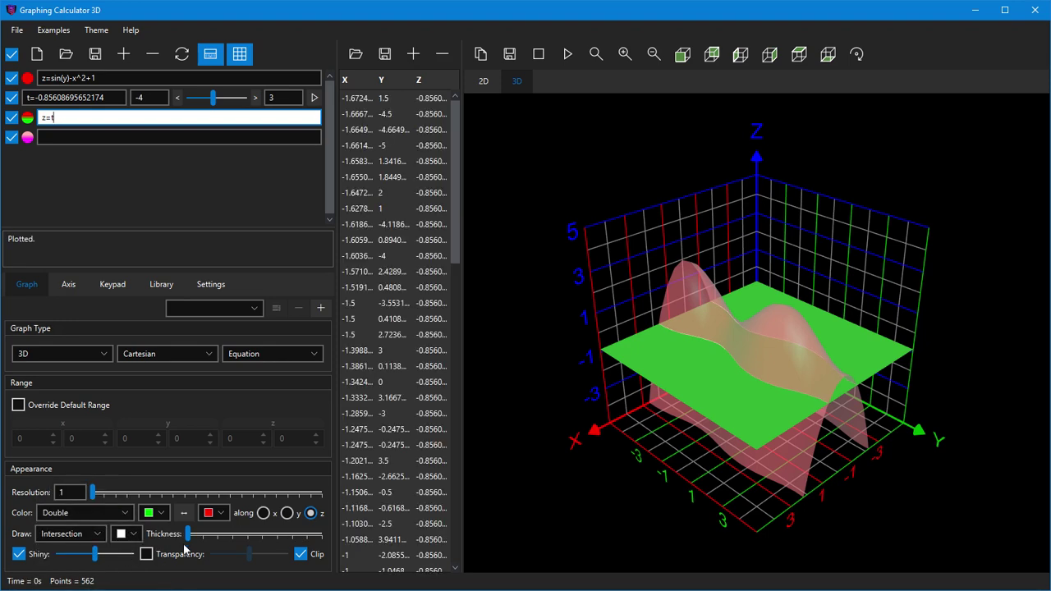
pyautogui.moveTo(188, 535); pyautogui.dragTo(248, 538)
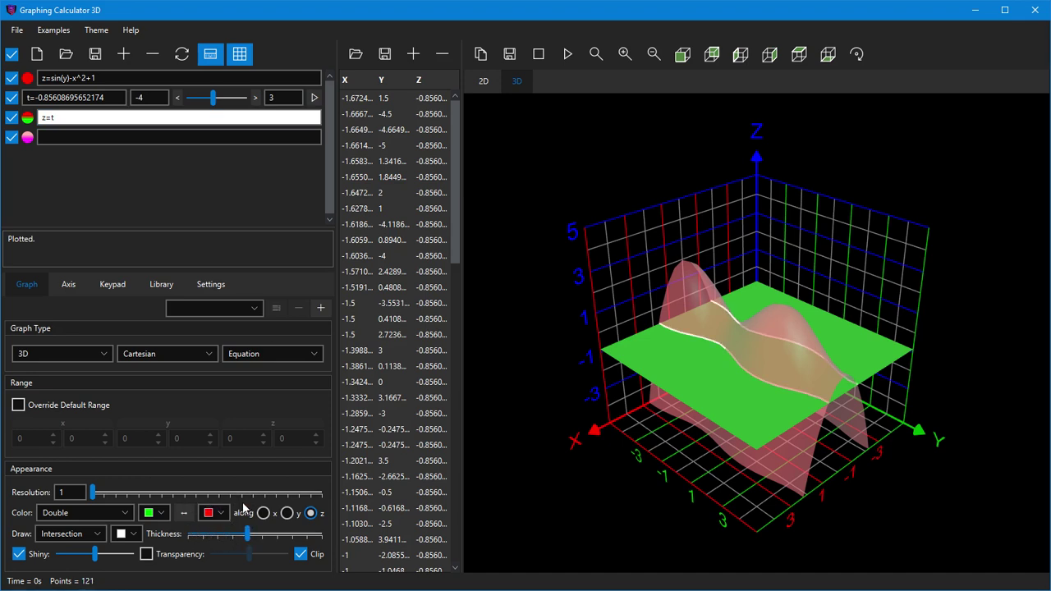
# - Animate t to sweep the intersecting plane, and move the z=sin(y)-x^2+1 surface's transparency level to the low end of its scale
pyautogui.moveTo(214, 98)
pyautogui.mouseDown()
pyautogui.moveTo(228, 98)
pyautogui.moveTo(211, 104)
pyautogui.mouseUp()
pyautogui.click(313, 99)
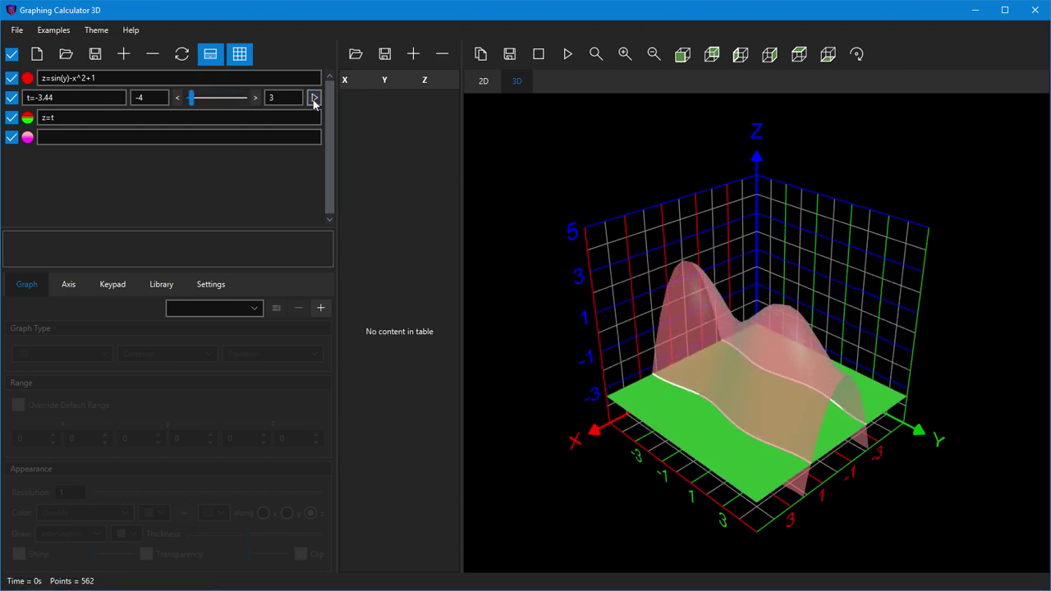
pyautogui.click(156, 74)
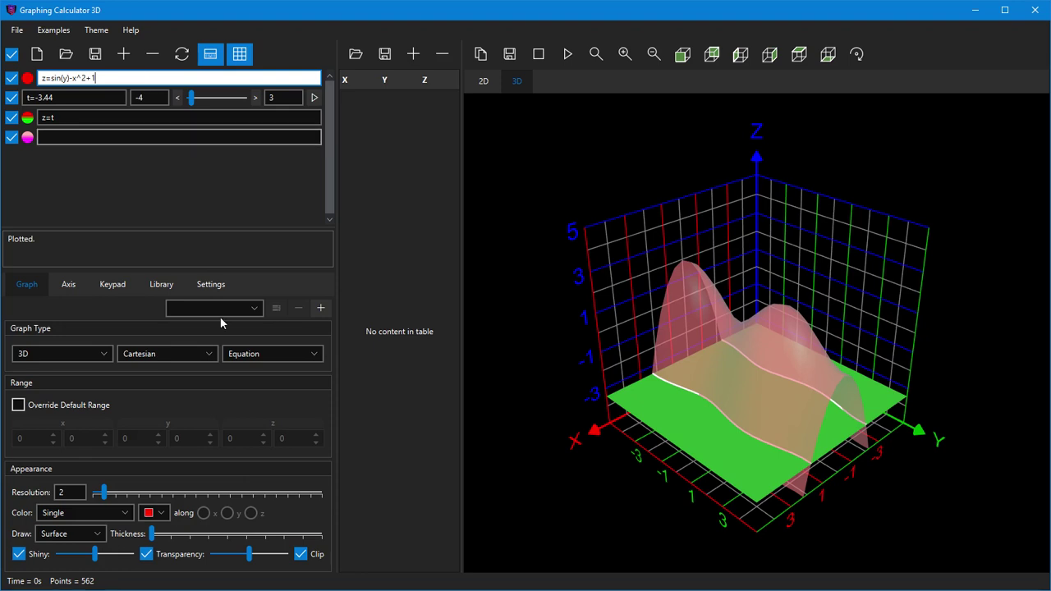
pyautogui.moveTo(251, 556); pyautogui.dragTo(210, 556)
pyautogui.click(314, 98)
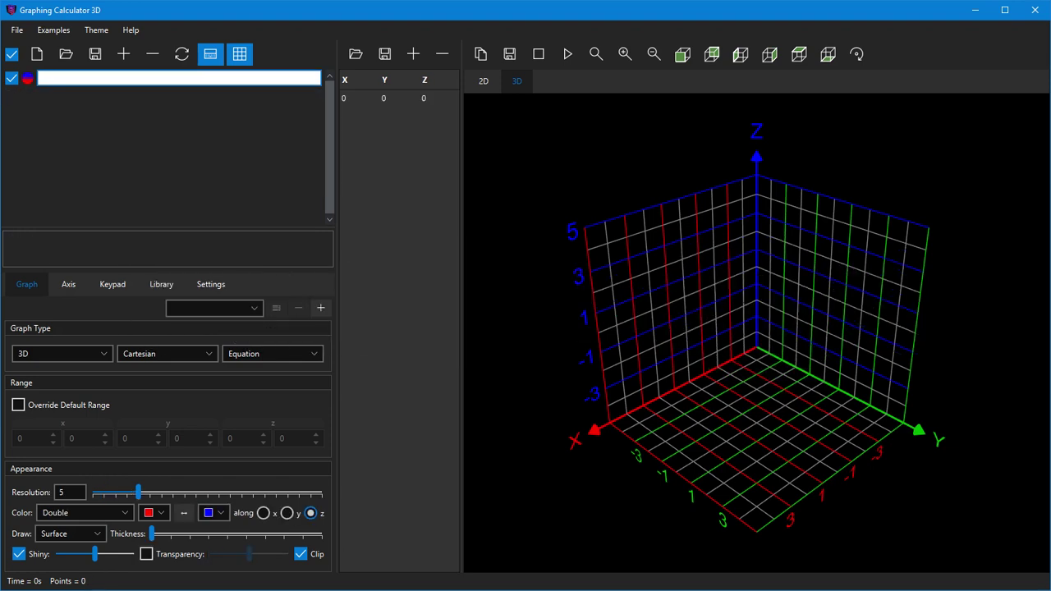
# - Load points.csv from the Plot Data folder into the table and inspect the plotted 3D points
pyautogui.click(356, 53)
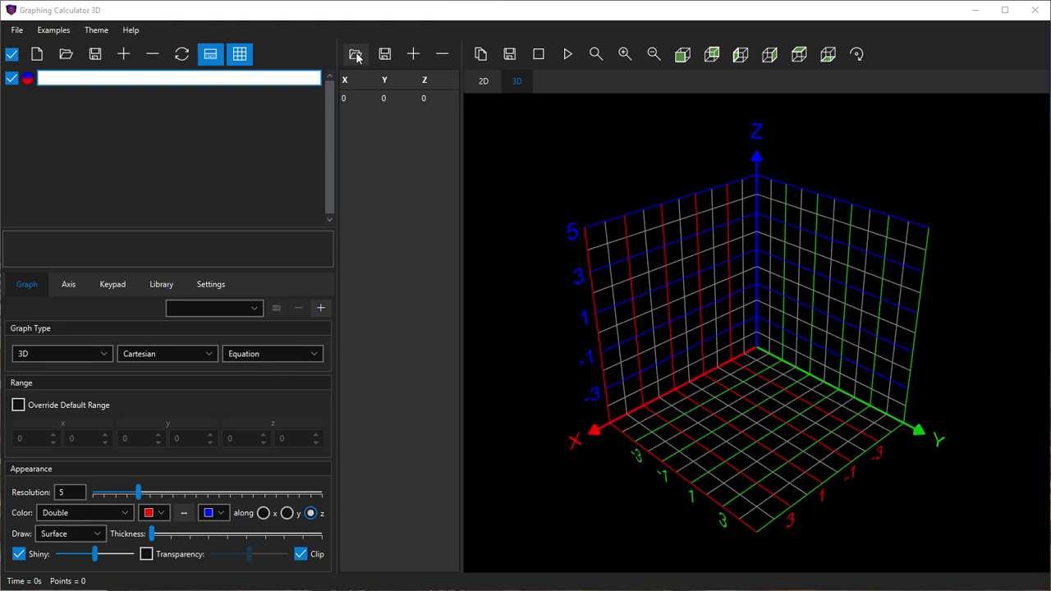
pyautogui.click(157, 112)
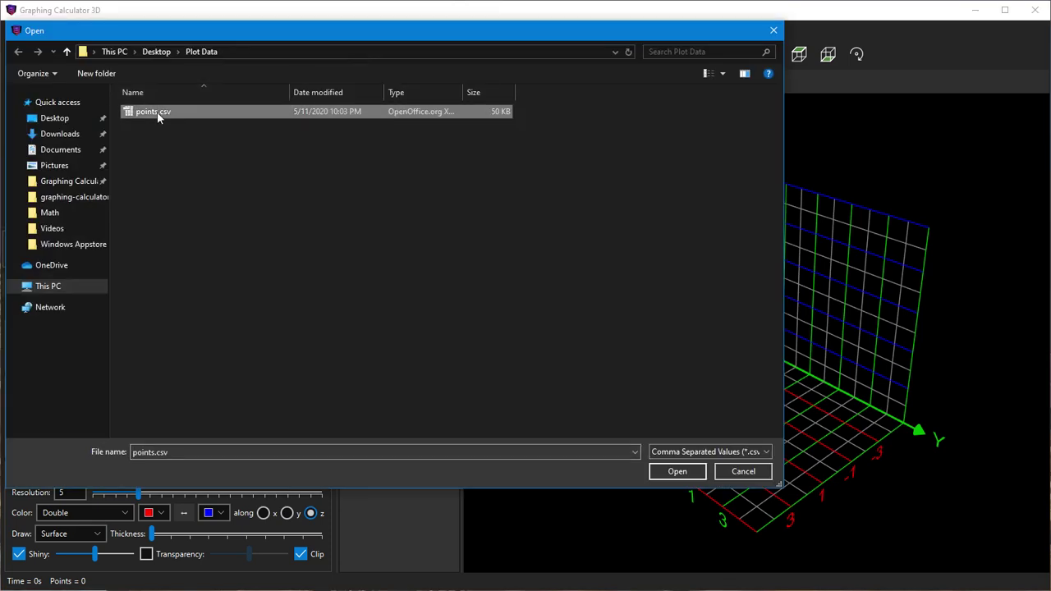
pyautogui.click(677, 471)
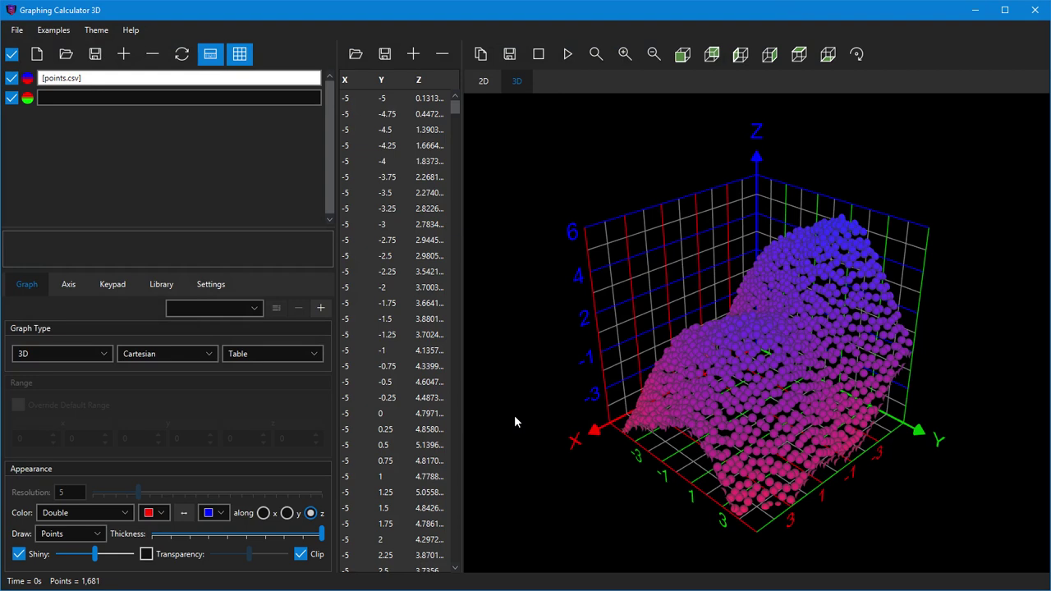
pyautogui.moveTo(514, 415)
pyautogui.mouseDown()
pyautogui.moveTo(542, 398)
pyautogui.moveTo(507, 408)
pyautogui.moveTo(531, 430)
pyautogui.moveTo(521, 400)
pyautogui.moveTo(515, 411)
pyautogui.mouseUp()
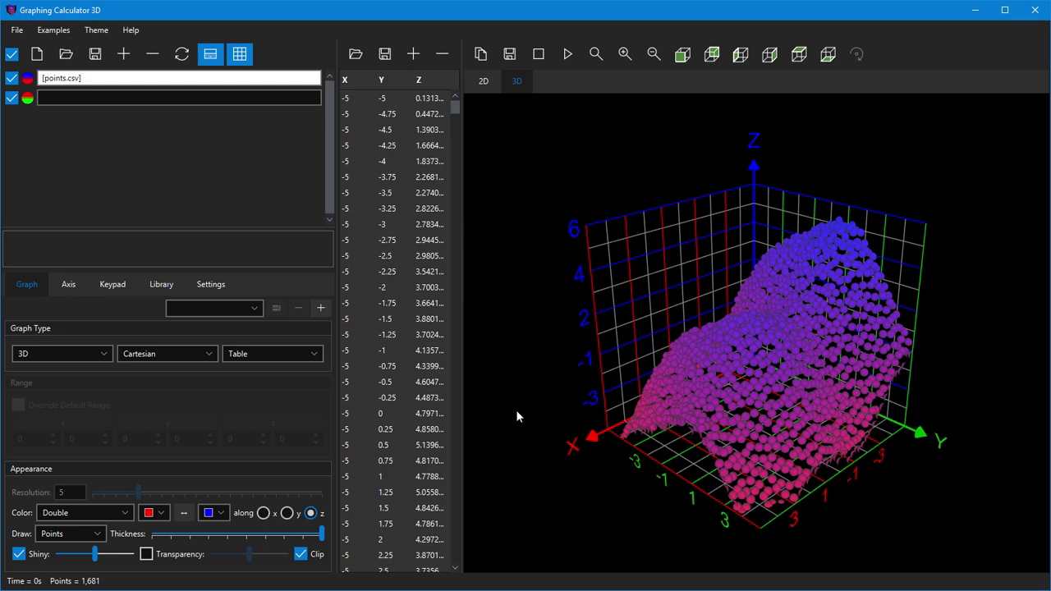
# - Color the points.csv plot with a multi-color gradient along z: red at 5, green at 0 and blue at -5
pyautogui.click(81, 513)
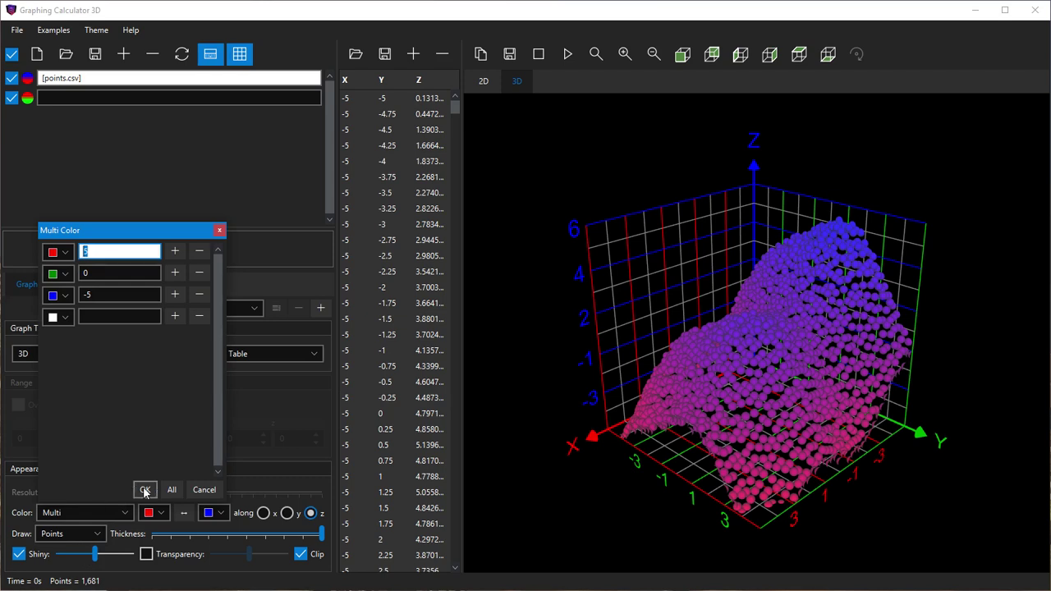
pyautogui.click(145, 490)
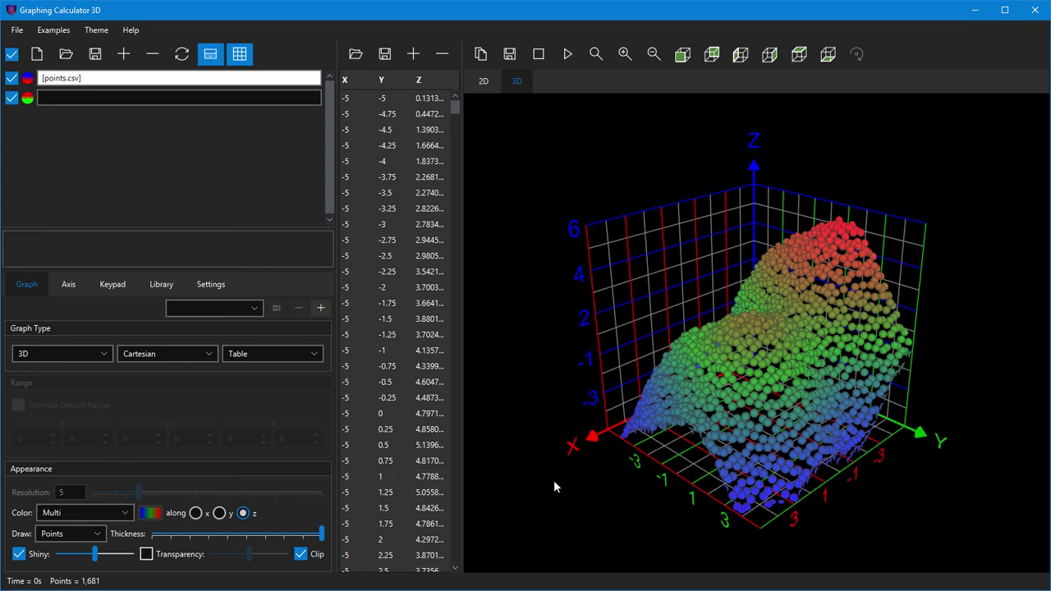
pyautogui.moveTo(554, 480)
pyautogui.mouseDown()
pyautogui.moveTo(524, 455)
pyautogui.moveTo(542, 474)
pyautogui.moveTo(591, 487)
pyautogui.moveTo(542, 479)
pyautogui.mouseUp()
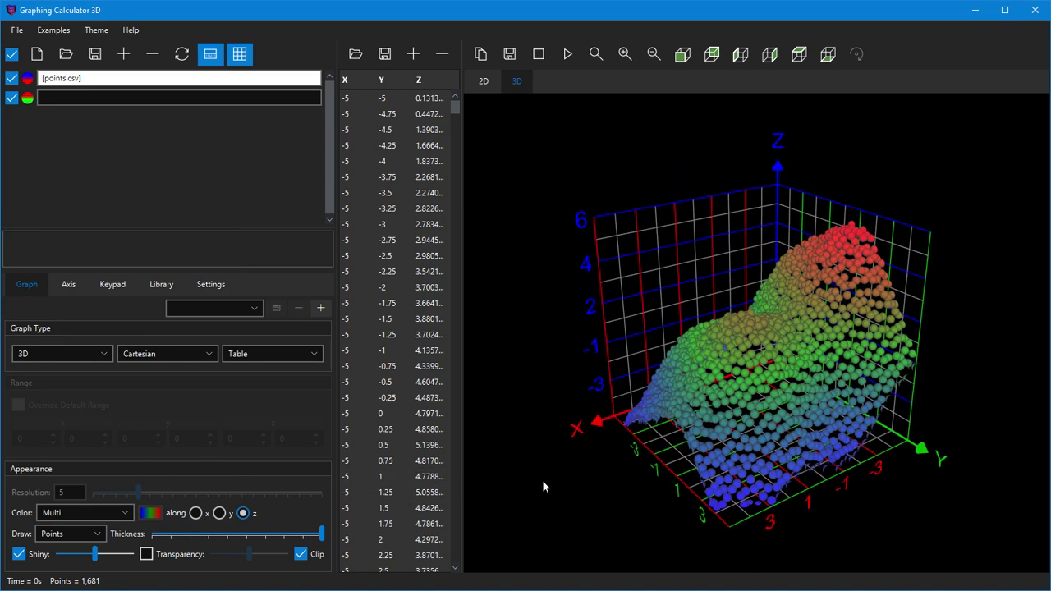
# - Draw the points.csv data as a surface and inspect its shape
pyautogui.click(67, 534)
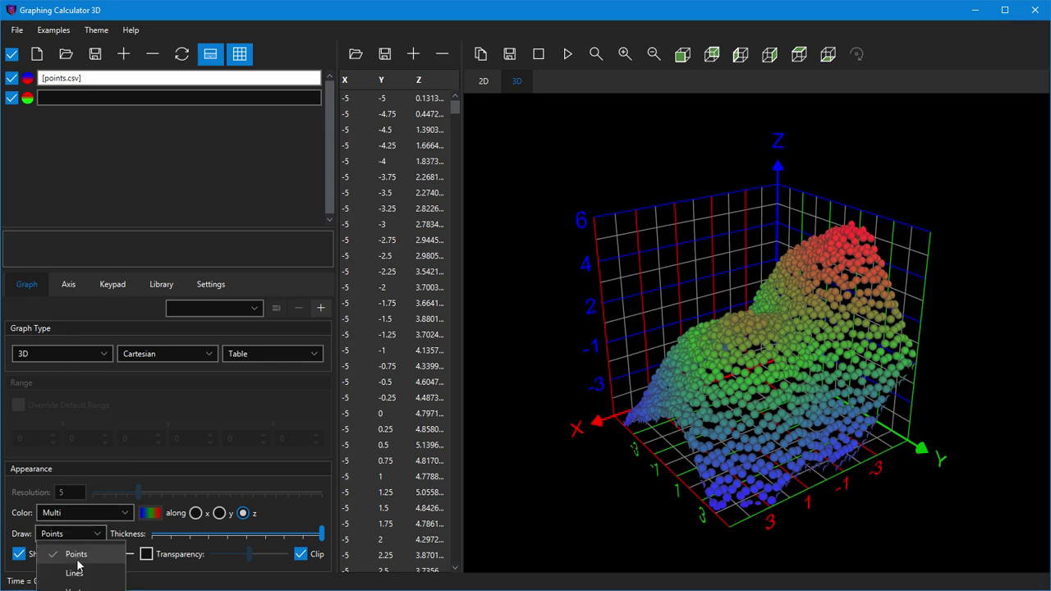
pyautogui.click(76, 590)
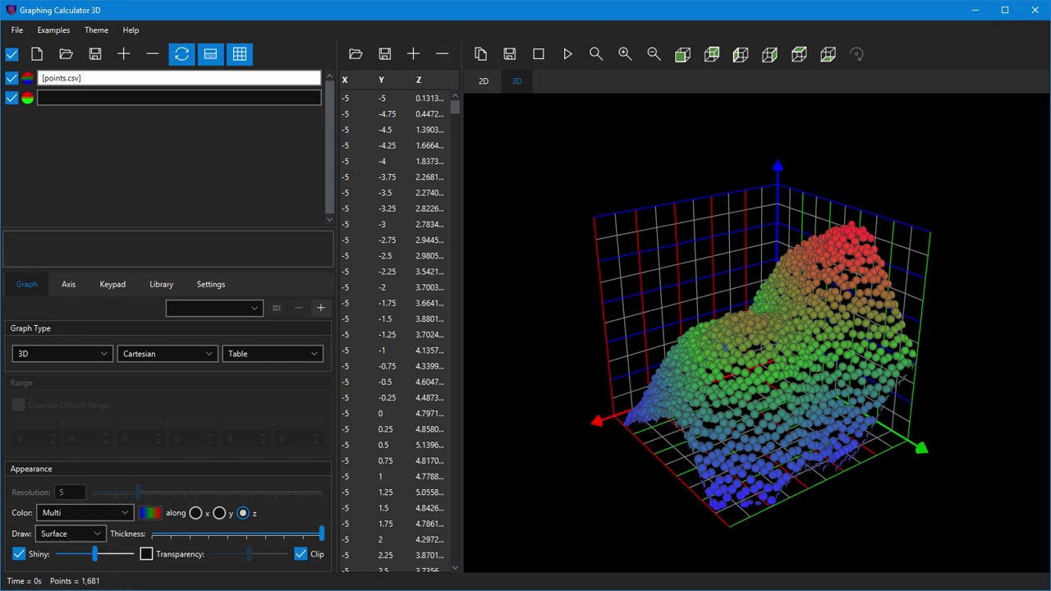
pyautogui.moveTo(551, 473)
pyautogui.mouseDown()
pyautogui.moveTo(617, 486)
pyautogui.moveTo(550, 485)
pyautogui.moveTo(515, 458)
pyautogui.moveTo(529, 450)
pyautogui.moveTo(591, 471)
pyautogui.moveTo(550, 481)
pyautogui.mouseUp()
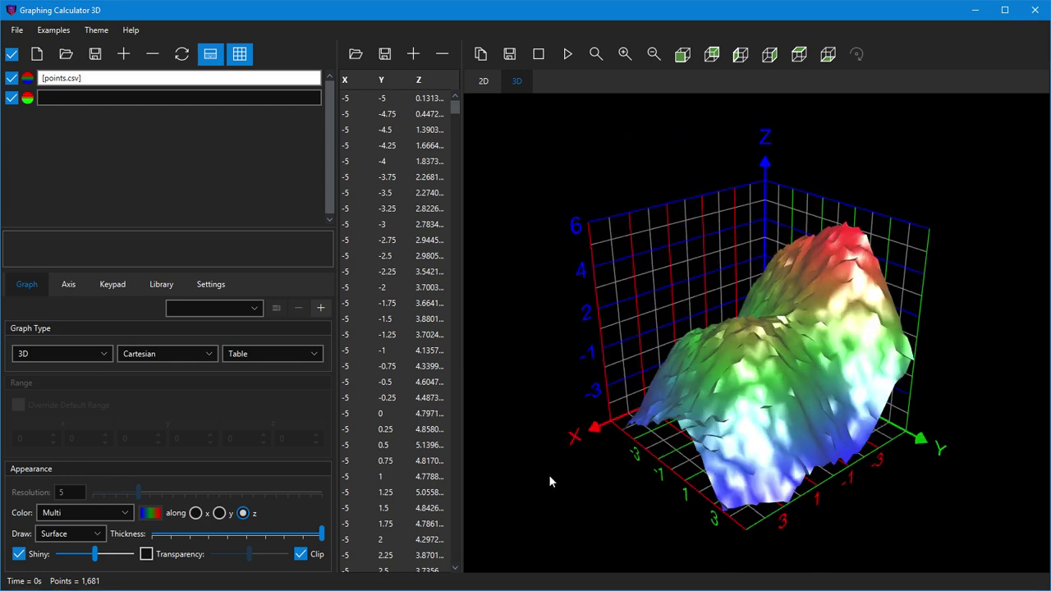
# - Switch the points.csv surface to Contour drawing and inspect the white contour lines from a higher angle
pyautogui.click(93, 533)
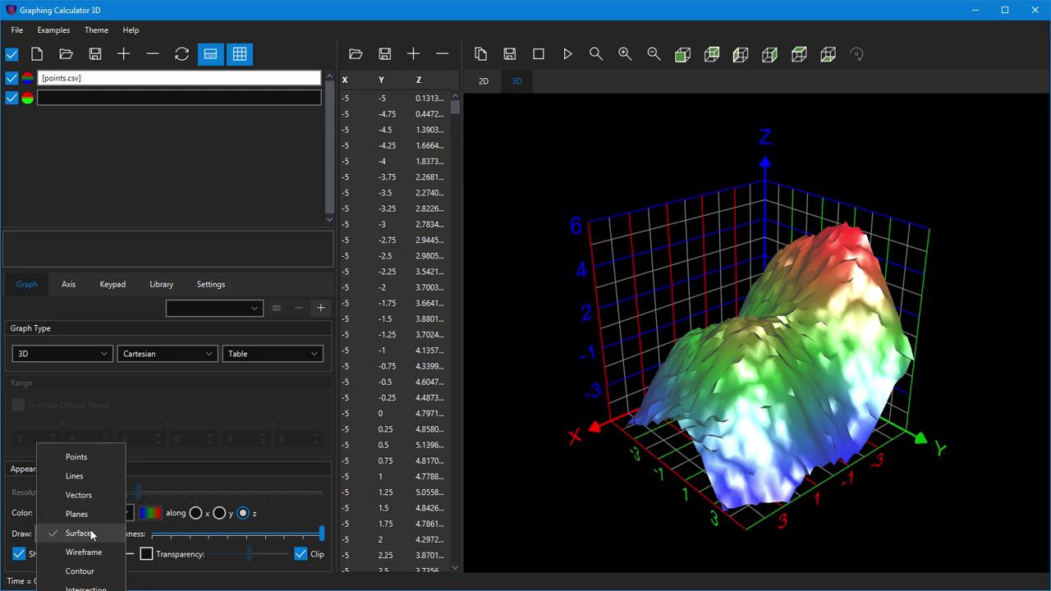
pyautogui.click(80, 572)
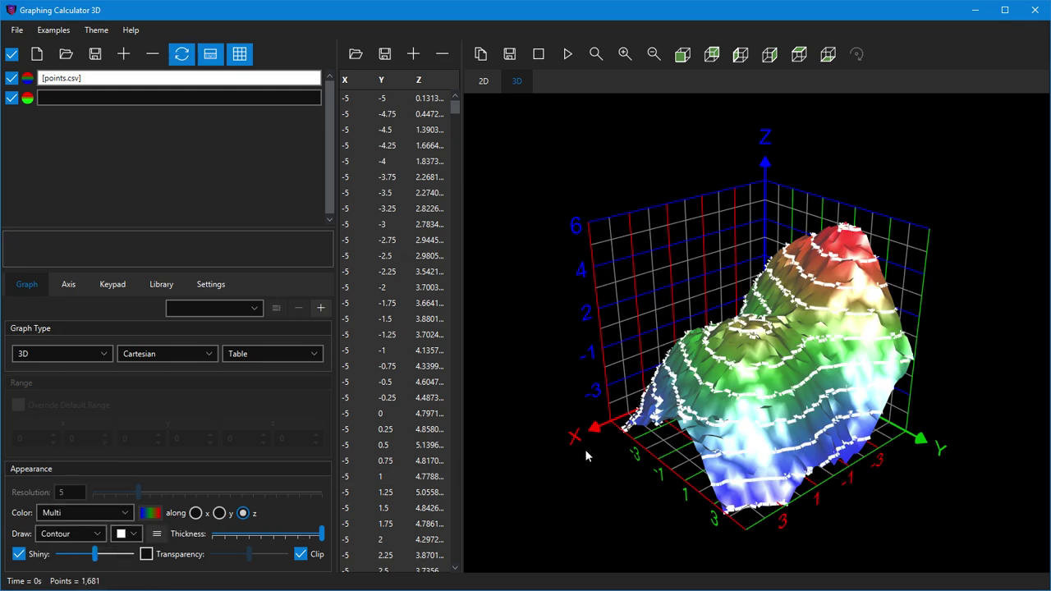
pyautogui.moveTo(539, 474); pyautogui.dragTo(556, 489)
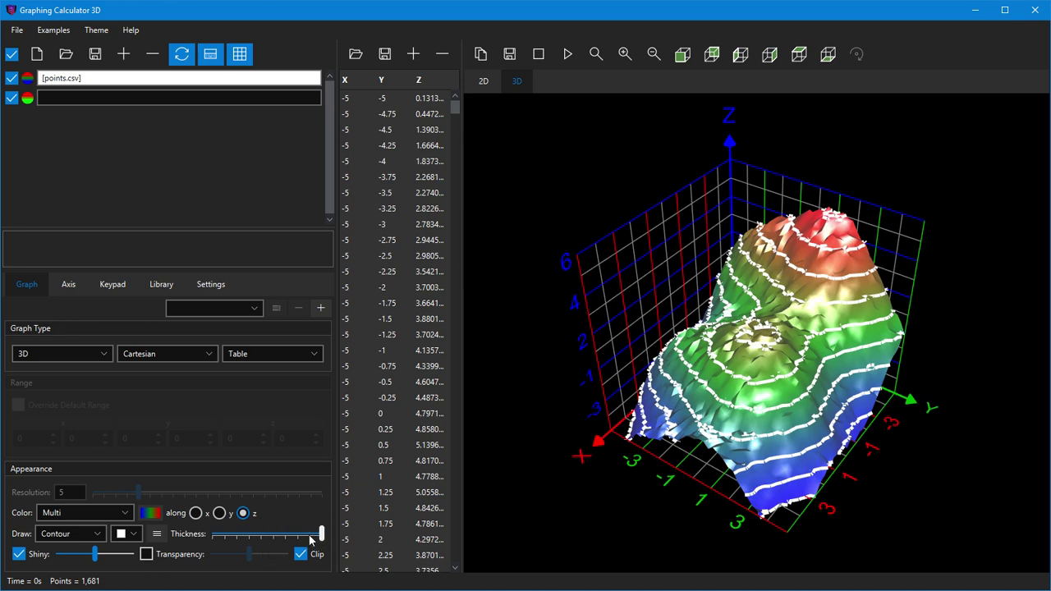
# - Thin the contour lines to about a third of the thickness scale and reduce the surface's shininess to the minimum
pyautogui.moveTo(322, 536); pyautogui.dragTo(248, 534)
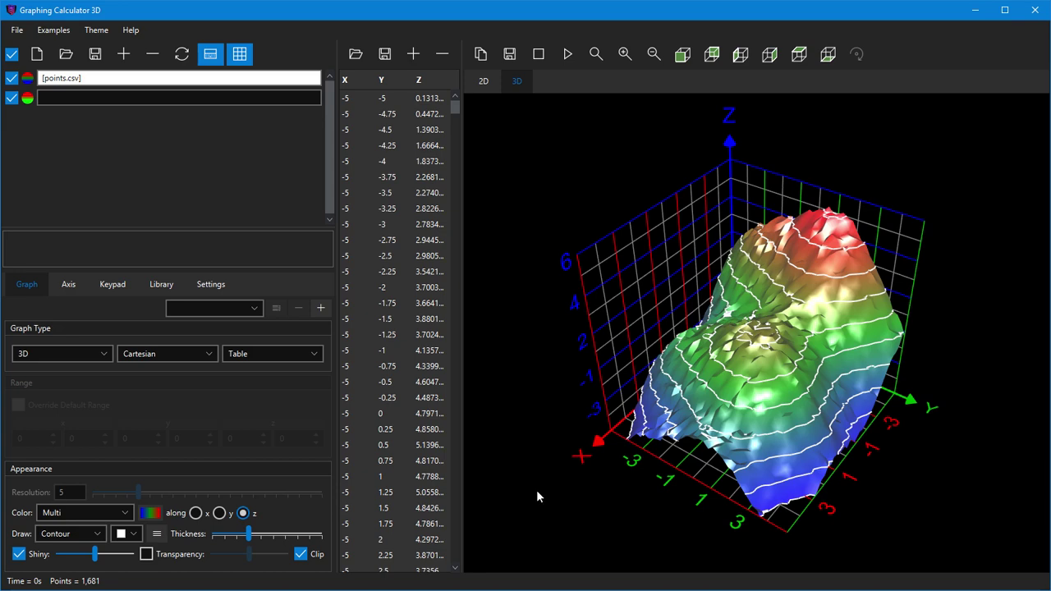
pyautogui.moveTo(515, 490)
pyautogui.mouseDown()
pyautogui.moveTo(604, 488)
pyautogui.moveTo(529, 487)
pyautogui.mouseUp()
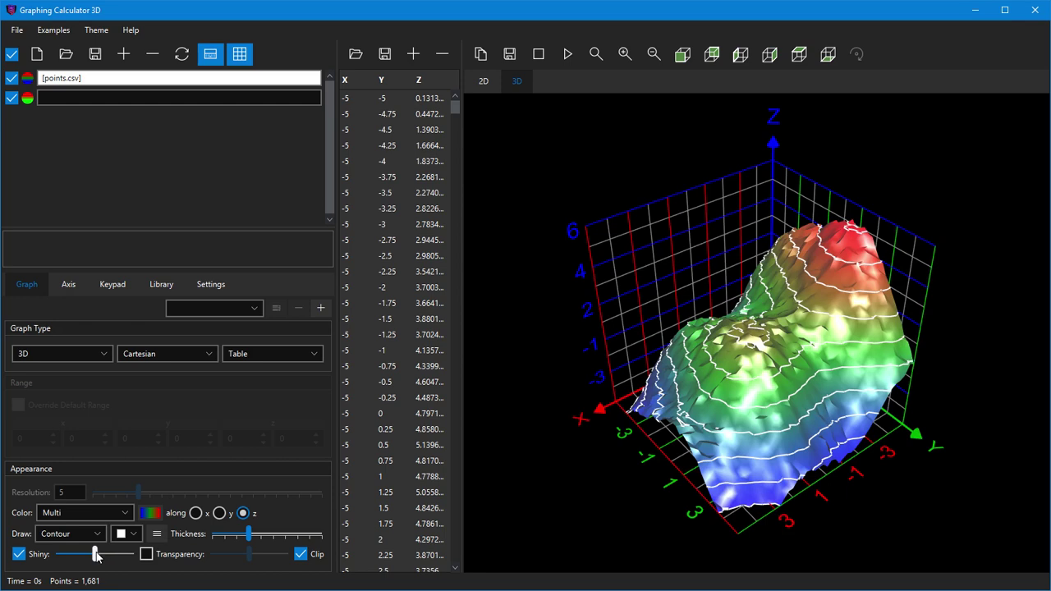
pyautogui.moveTo(95, 555); pyautogui.dragTo(52, 557)
pyautogui.moveTo(491, 493); pyautogui.dragTo(550, 490)
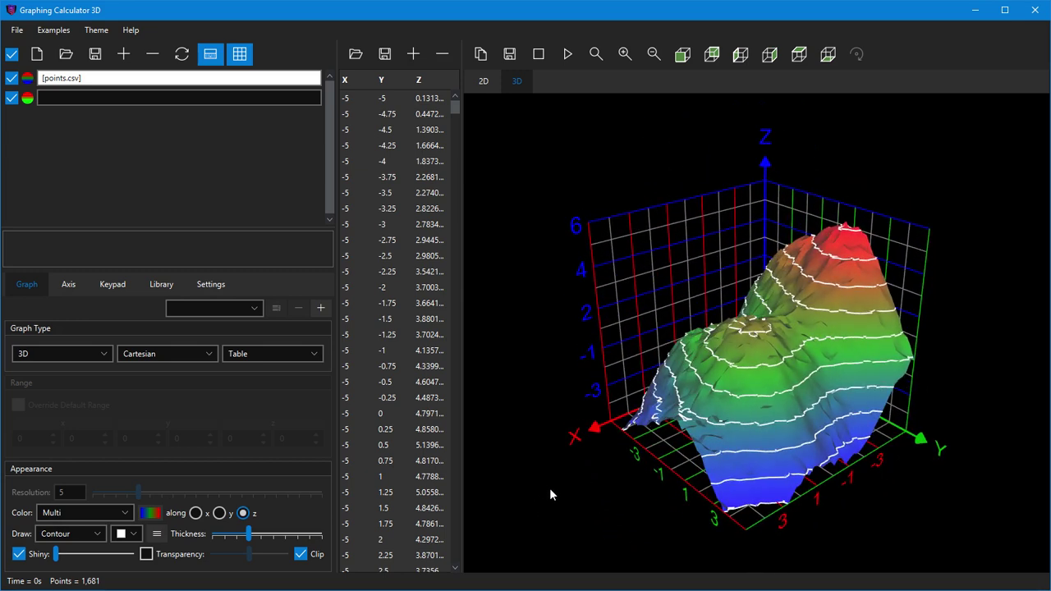